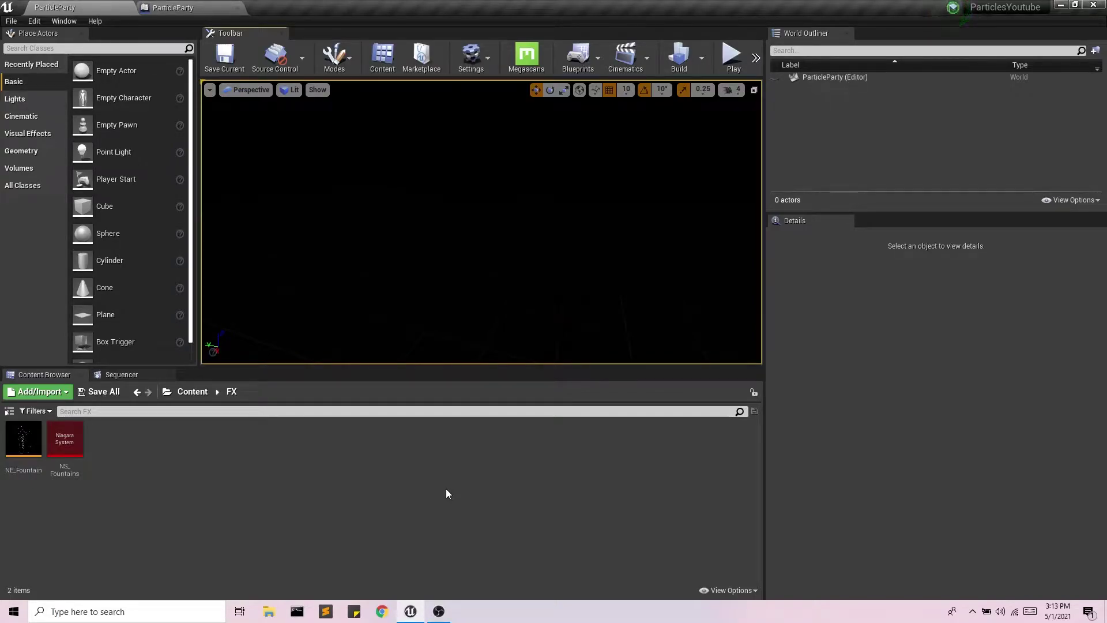
Step: Create a Niagara emitter from the Fountain template named NE_StaticMesh in the FX folder
right_click(165, 454)
mouse_move(224, 357)
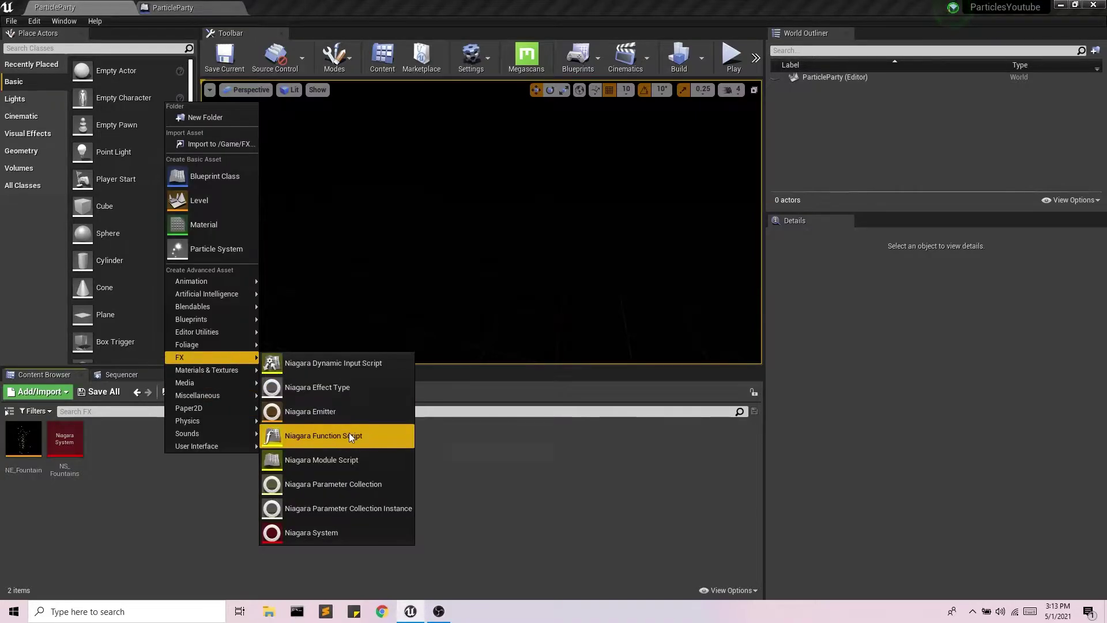
left_click(362, 413)
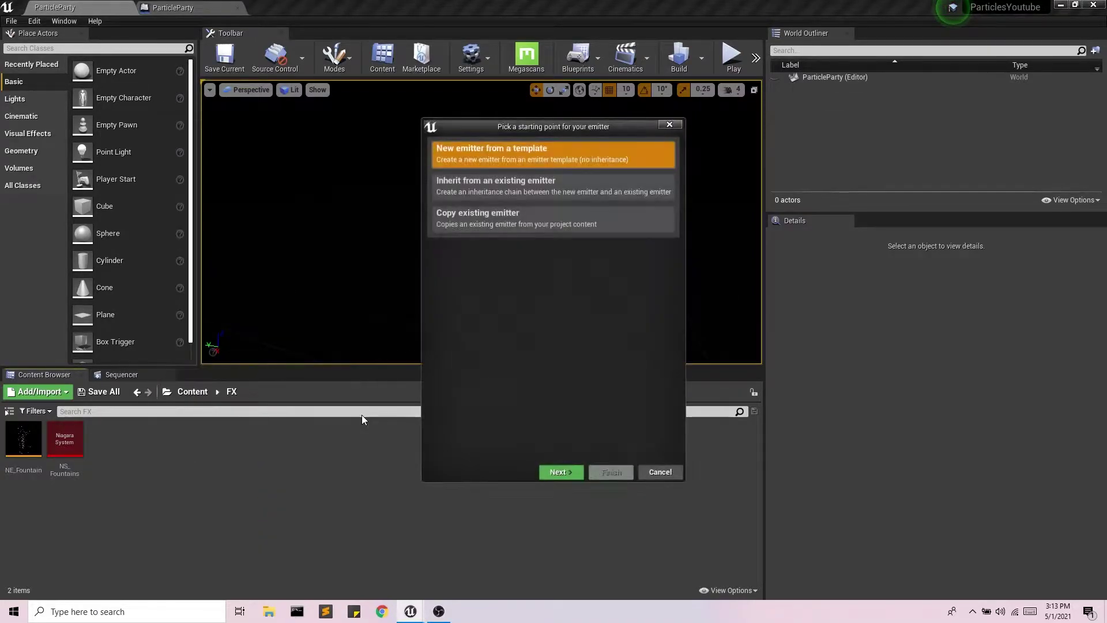
left_click(552, 473)
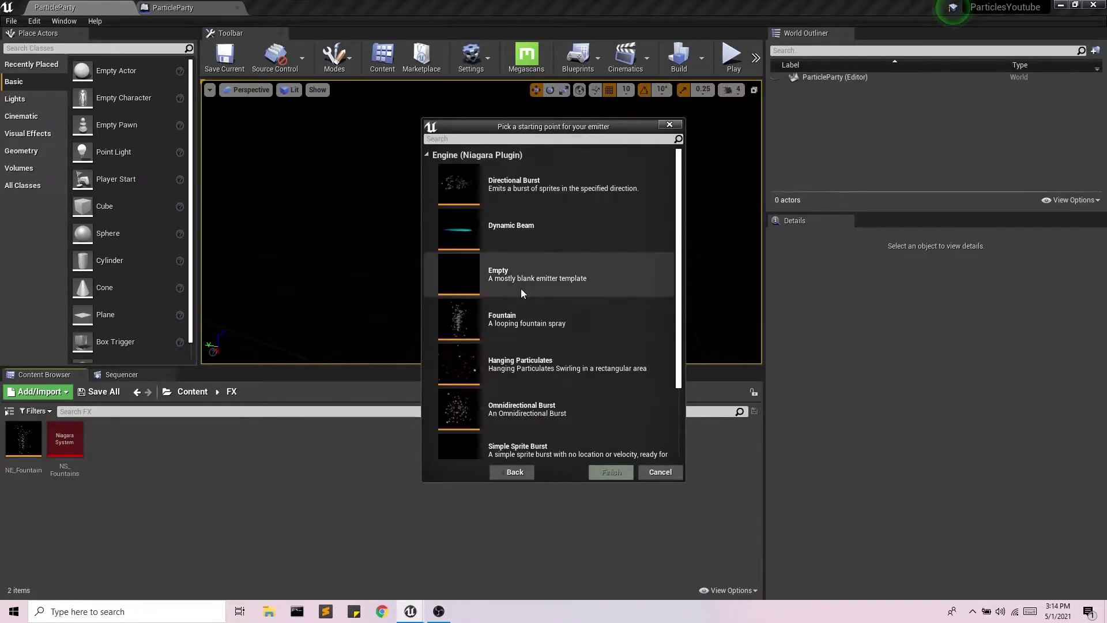
left_click(536, 360)
left_click(536, 334)
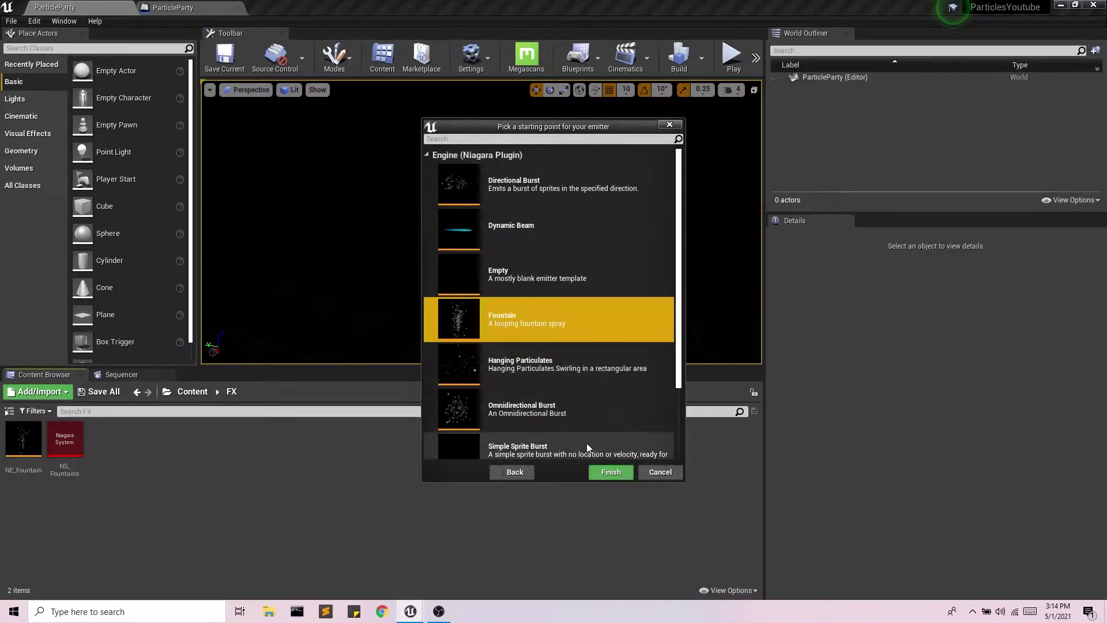
left_click(610, 472)
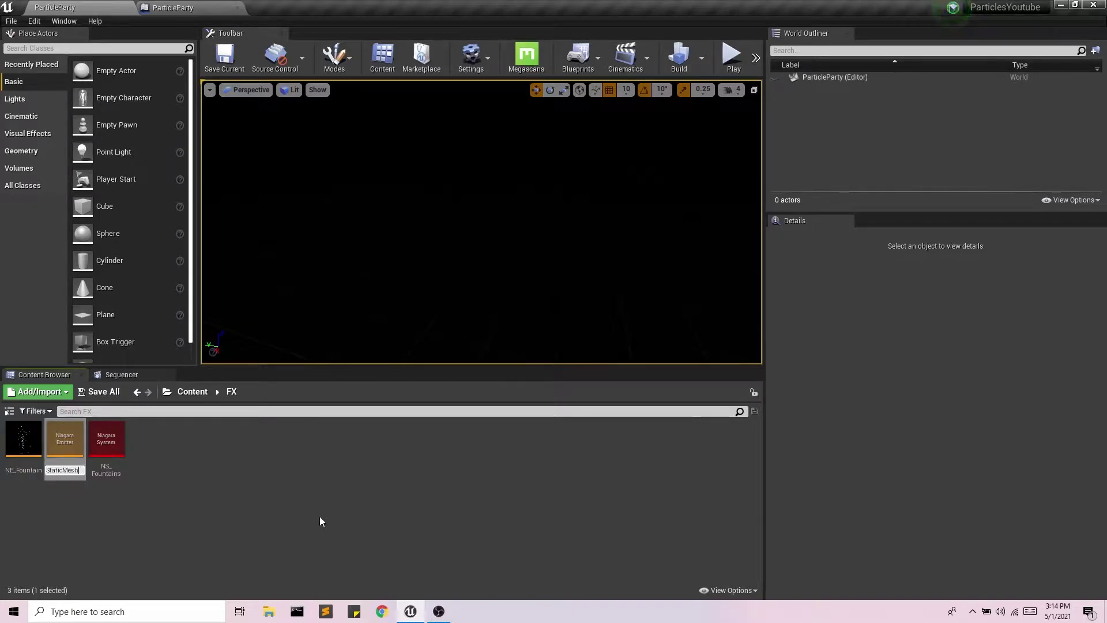
key("Return")
Step: Create a Niagara system NS_StaticMesh containing the NE_StaticMesh emitter
right_click(250, 477)
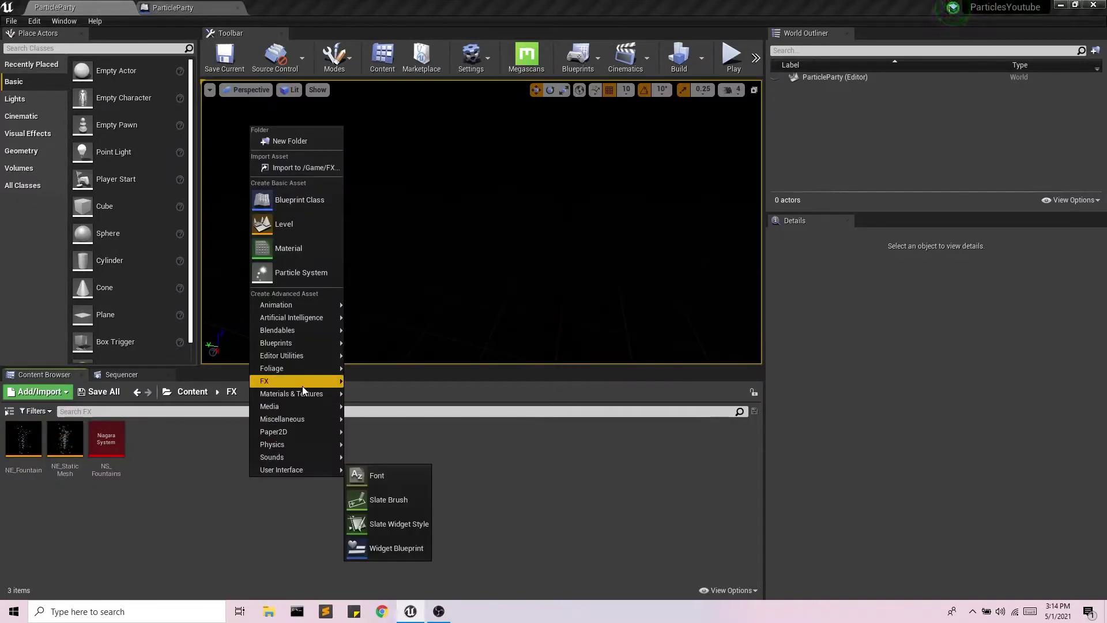
mouse_move(302, 385)
left_click(411, 555)
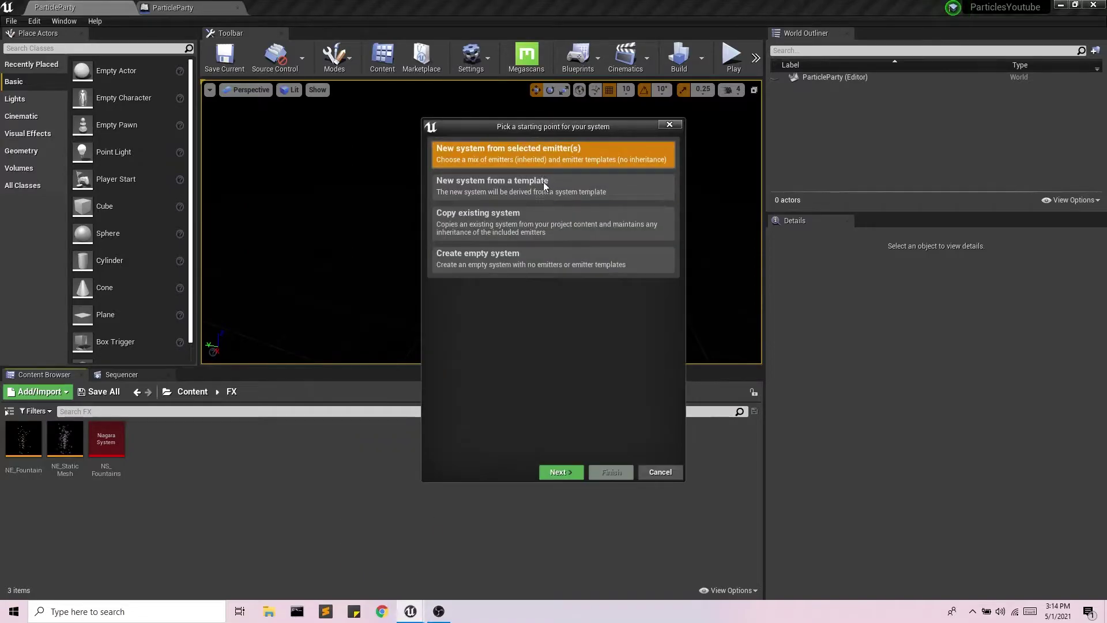
left_click(558, 472)
scroll(605, 330, "down", 5)
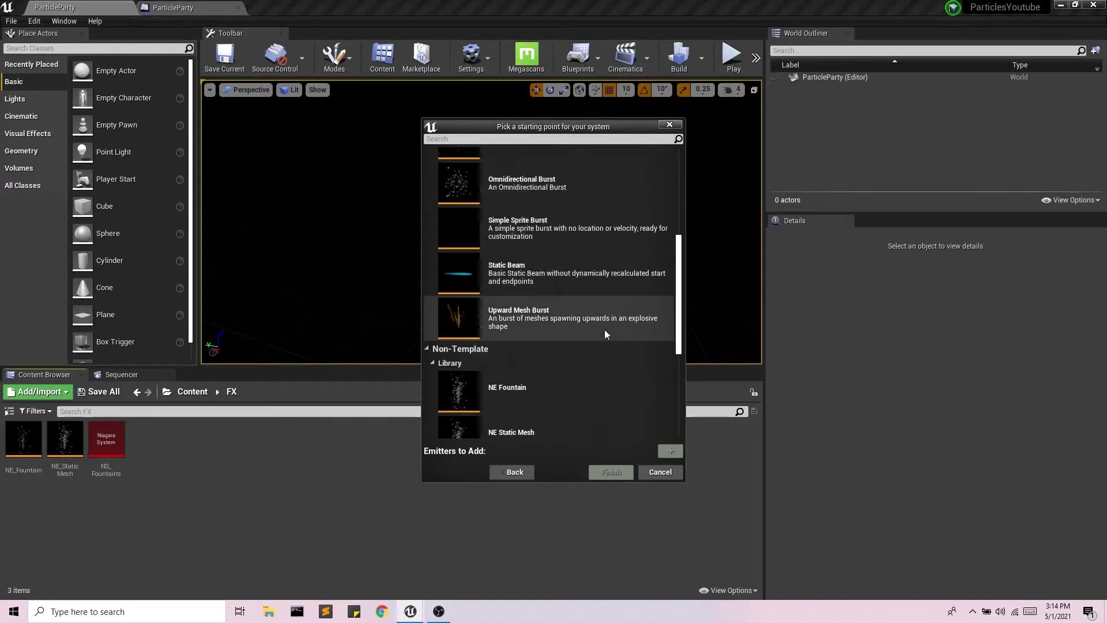
scroll(604, 330, "down", 3)
left_click(579, 363)
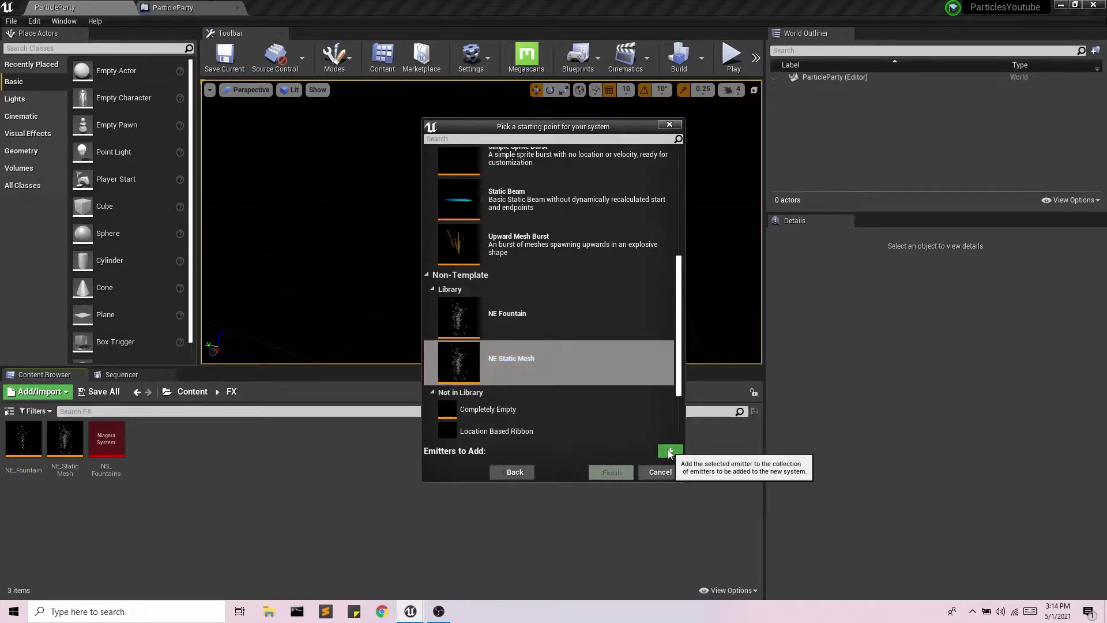
left_click(670, 453)
left_click(611, 471)
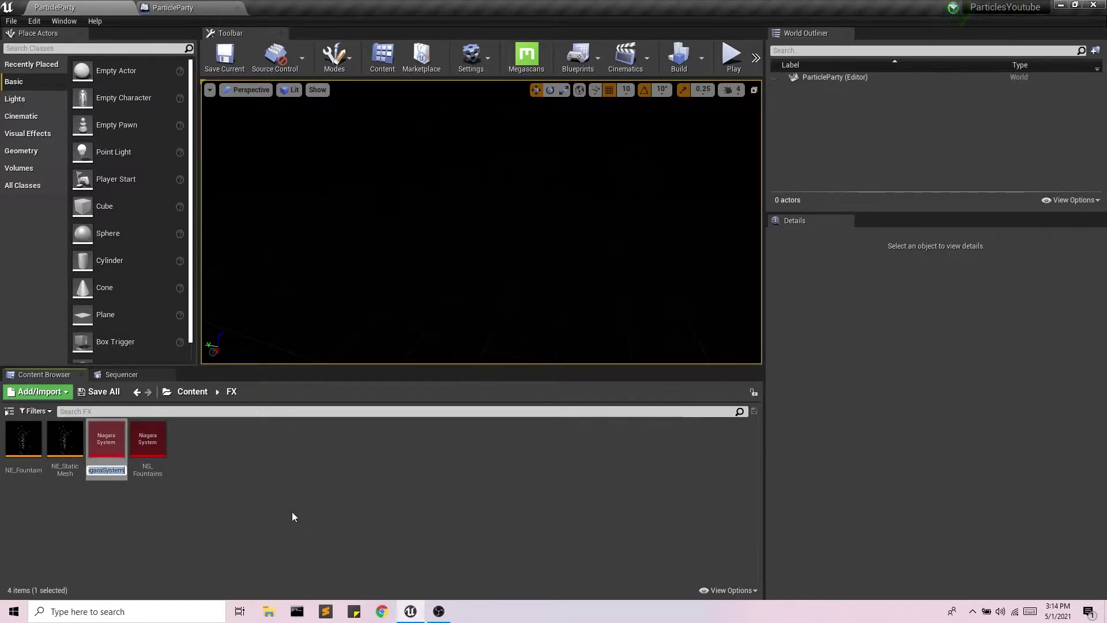
type("NS_Static")
type("Mesh")
key("Return")
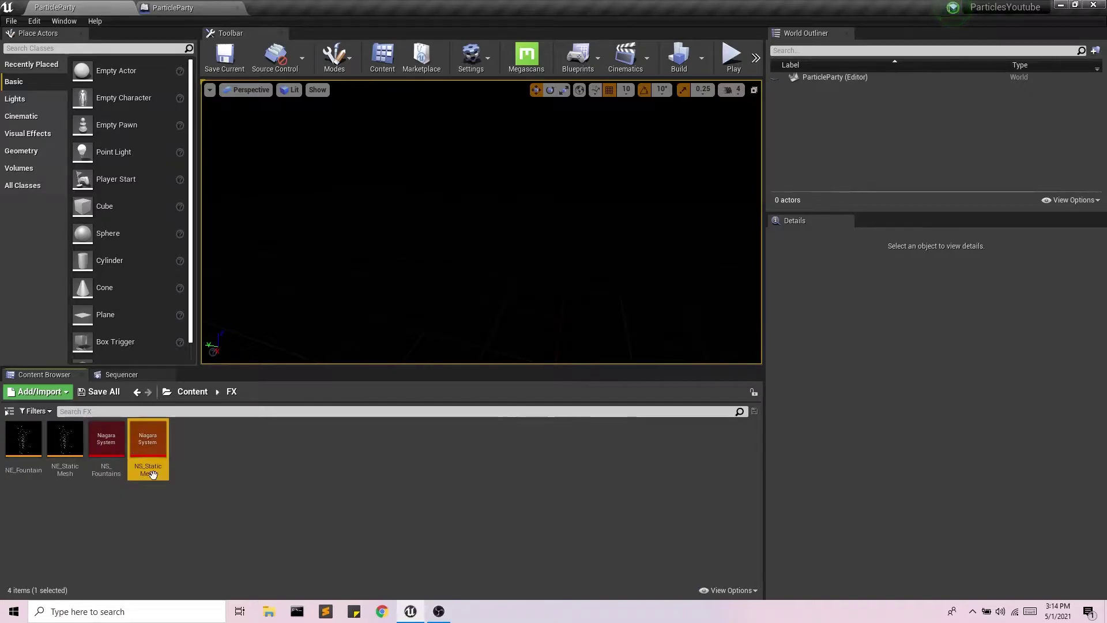
Step: Open NE_StaticMesh, pause its preview and remove the Spawn Rate module
double_click(81, 453)
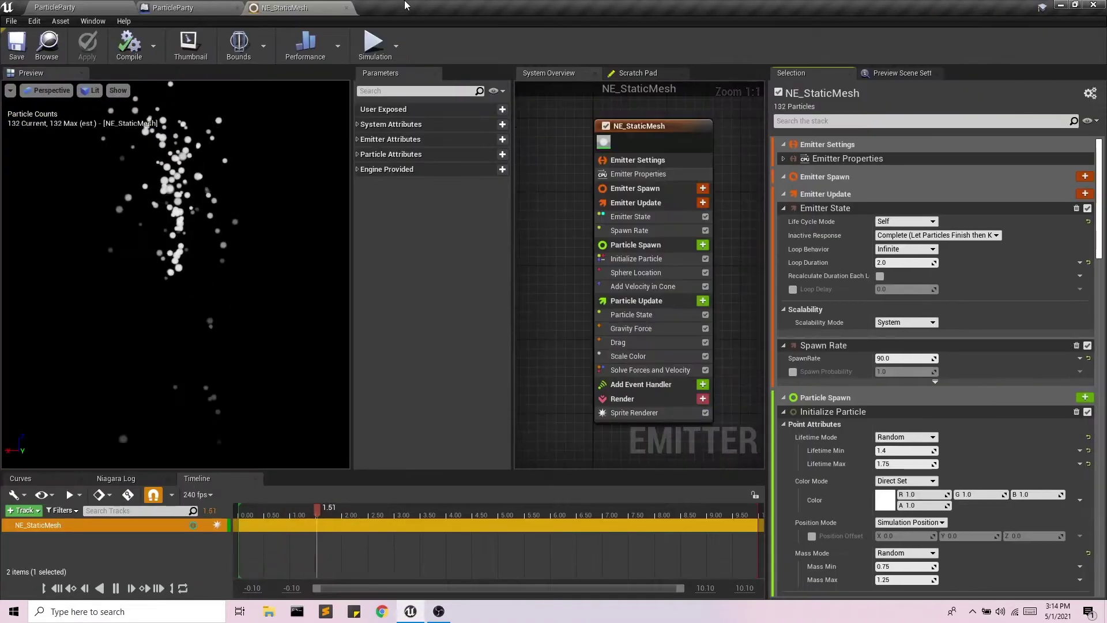
left_click(117, 589)
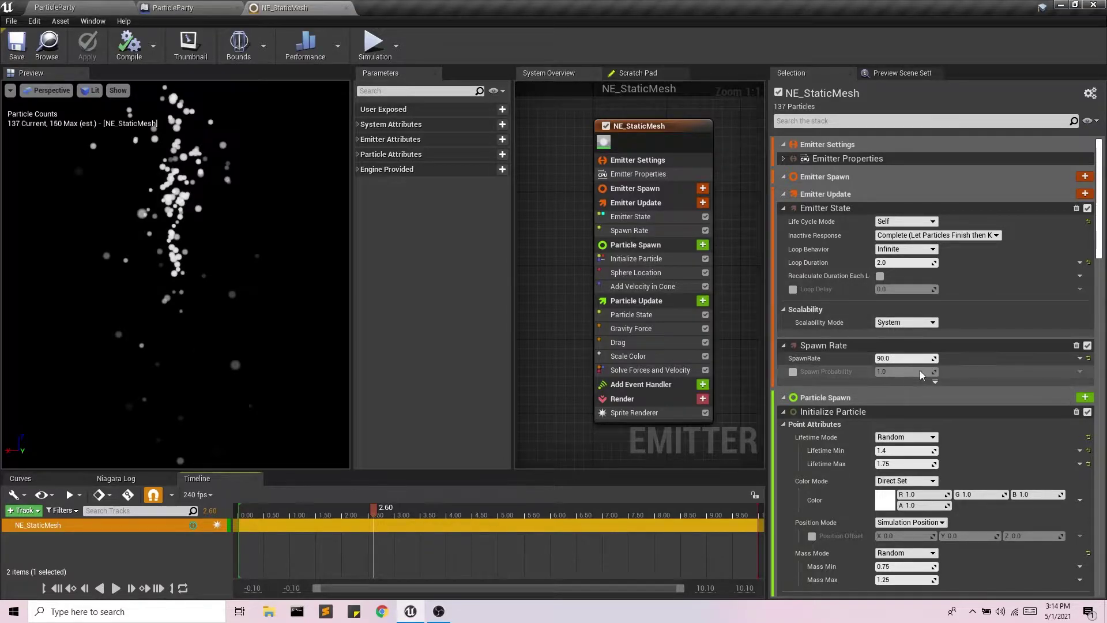
left_click(1076, 345)
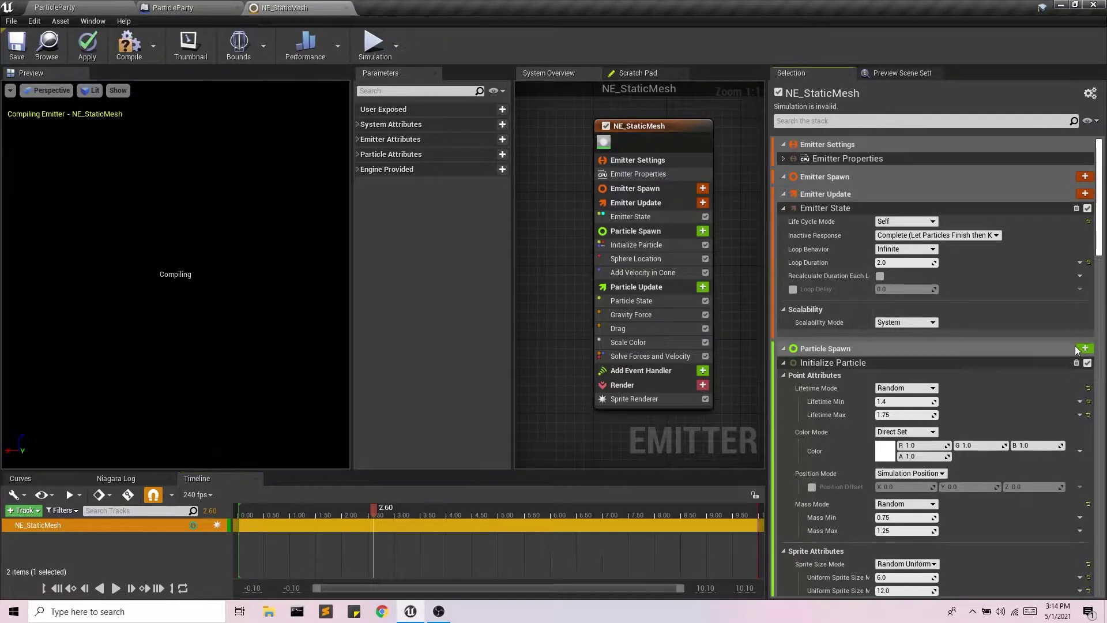
Step: Add Spawn Burst Instantaneous to Emitter Update with a Spawn Count of 1000
left_click(1085, 195)
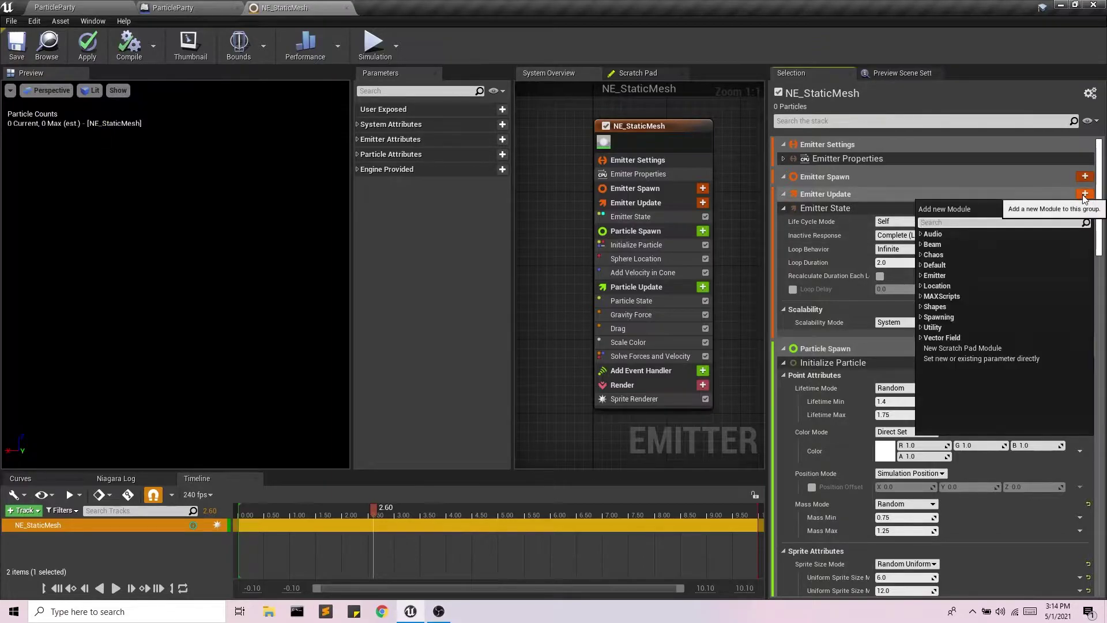
type("burs")
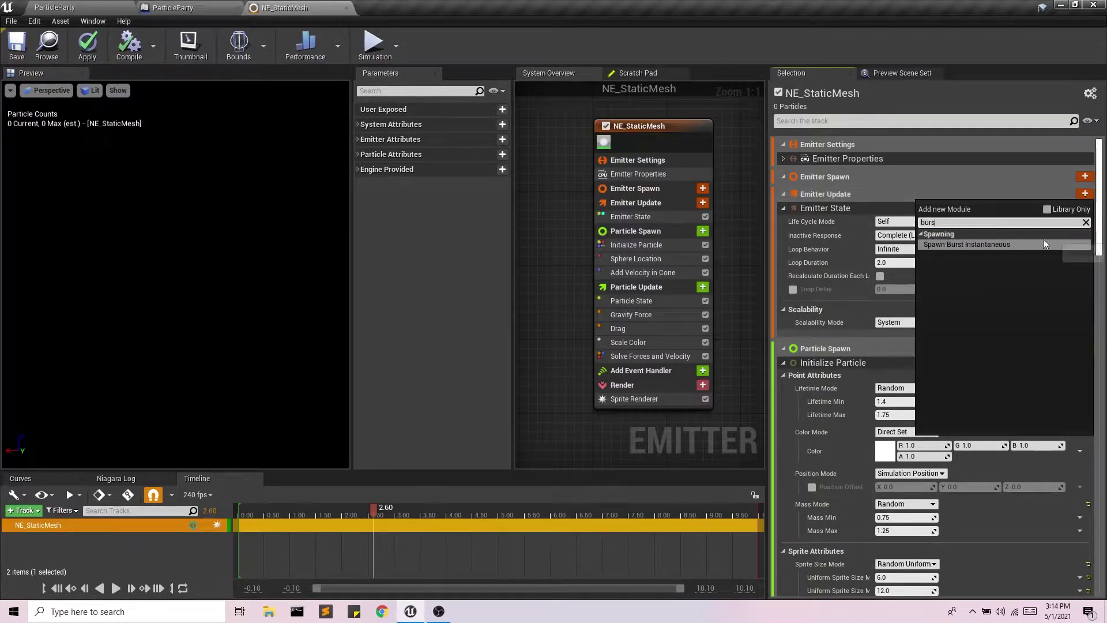
left_click(1070, 245)
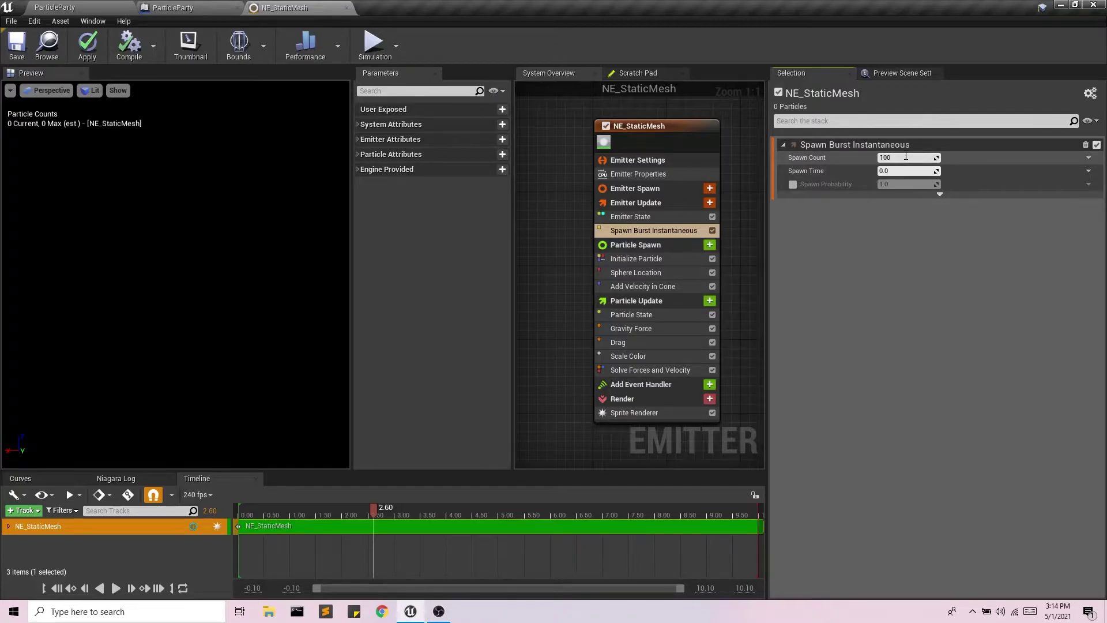
left_click(906, 156)
type("1000")
key("Return")
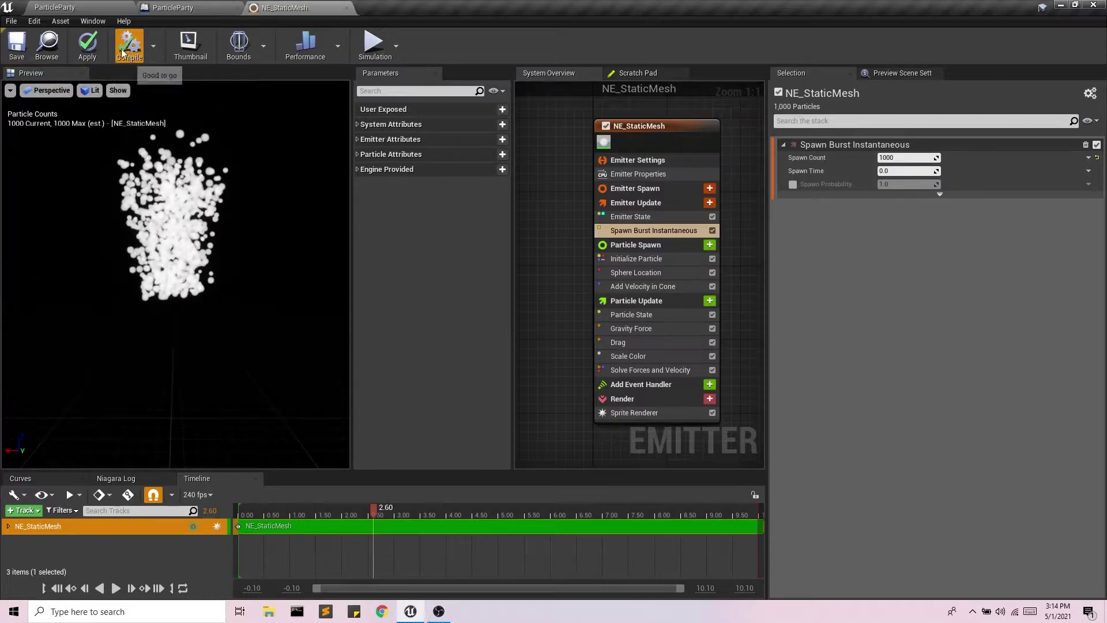
Step: Apply the emitter changes and delete Sphere Location and Add Velocity in Cone from Particle Spawn
left_click(87, 45)
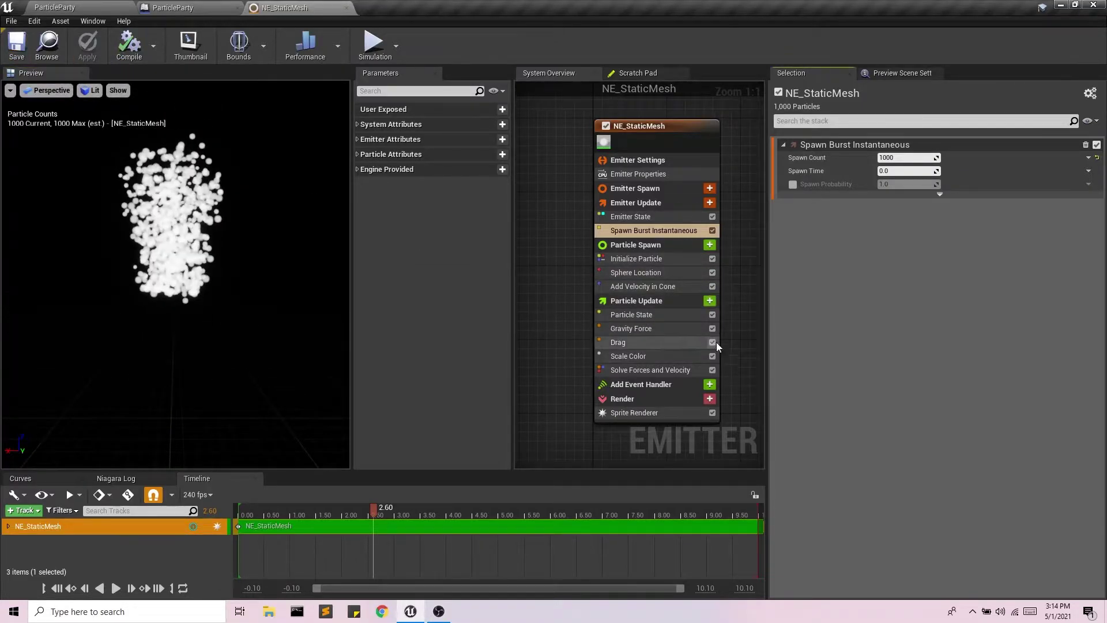
left_click(663, 244)
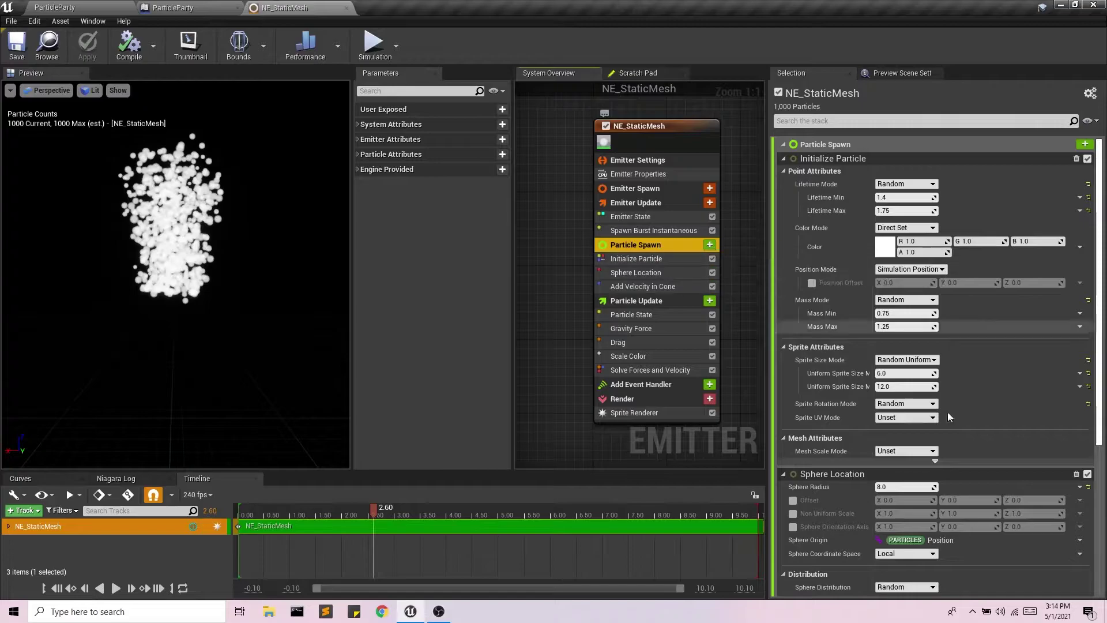
scroll(973, 417, "down", 5)
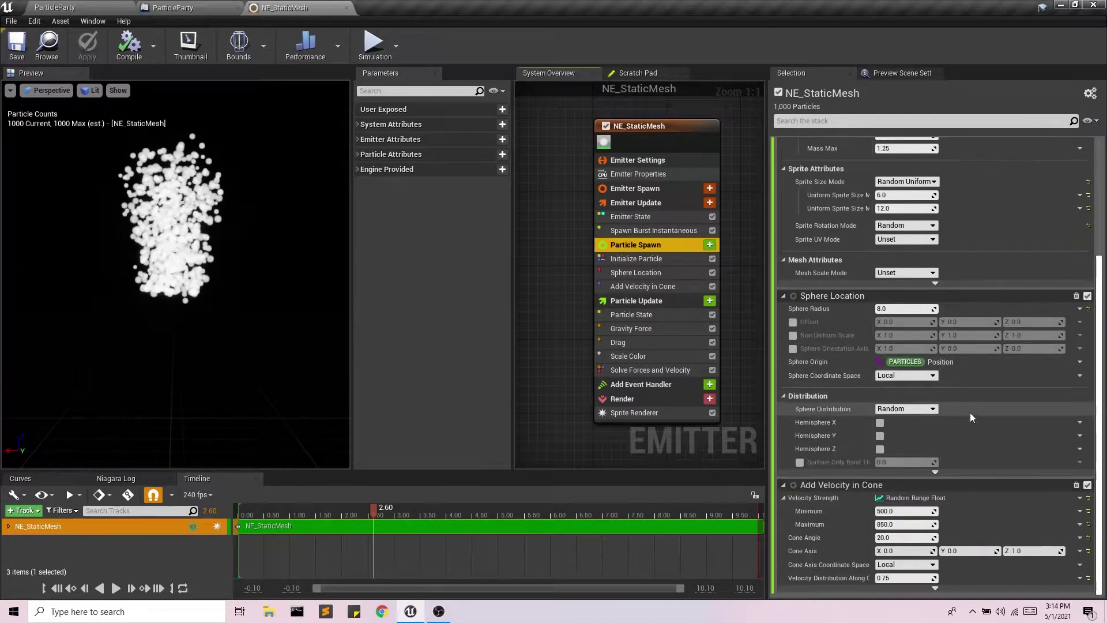
left_click(1076, 296)
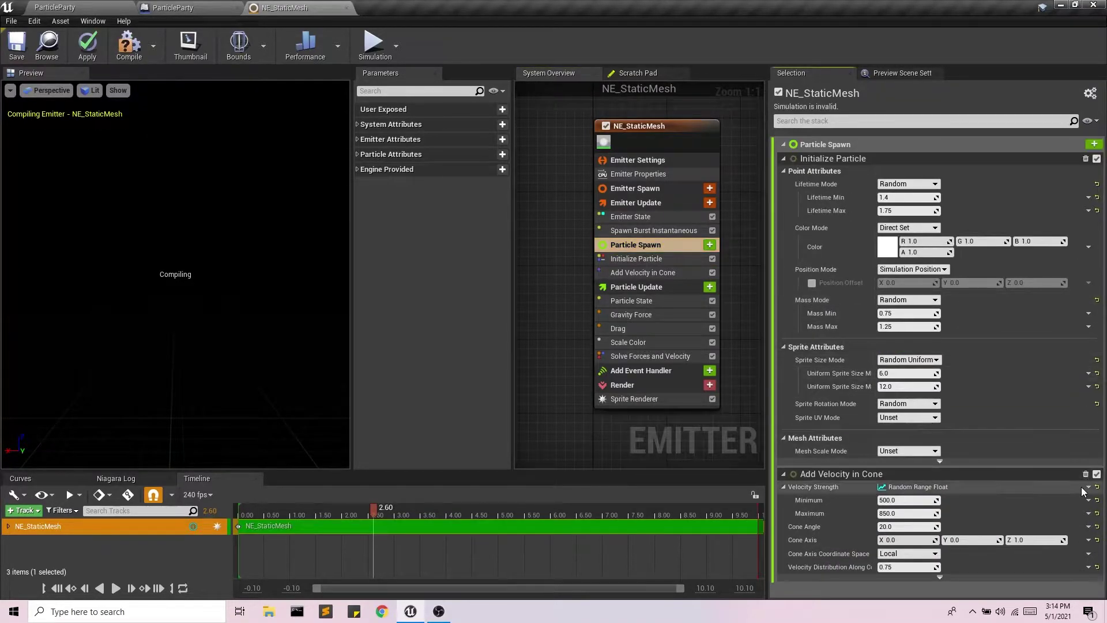
left_click(1076, 473)
Step: Delete the Drag, Gravity Force and Scale Color modules from Particle Update
left_click(637, 273)
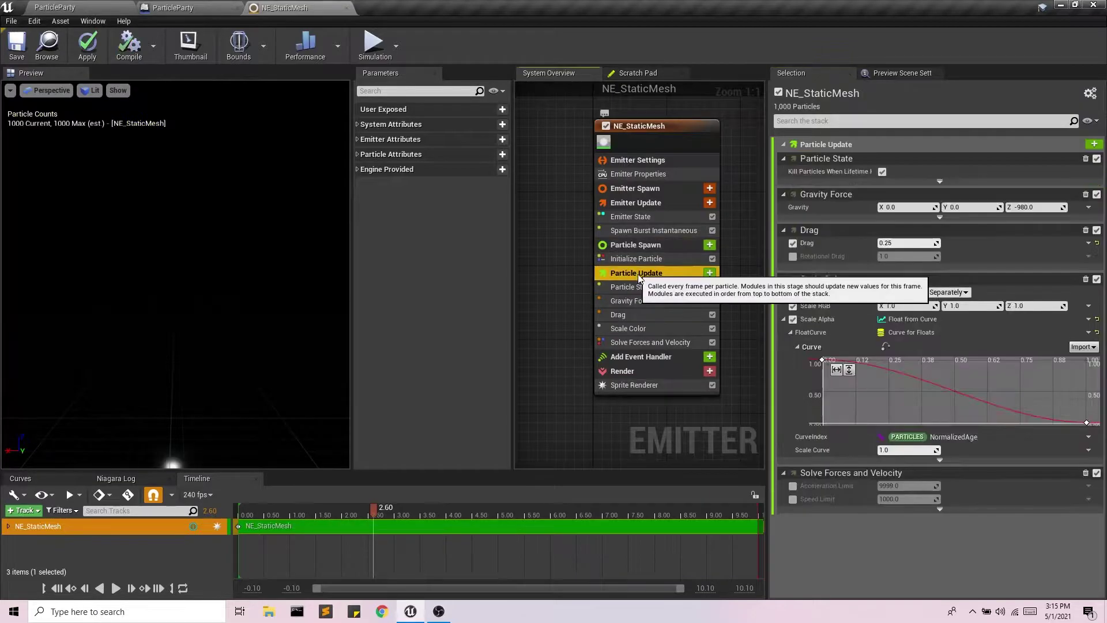
left_click(1086, 230)
left_click(1085, 195)
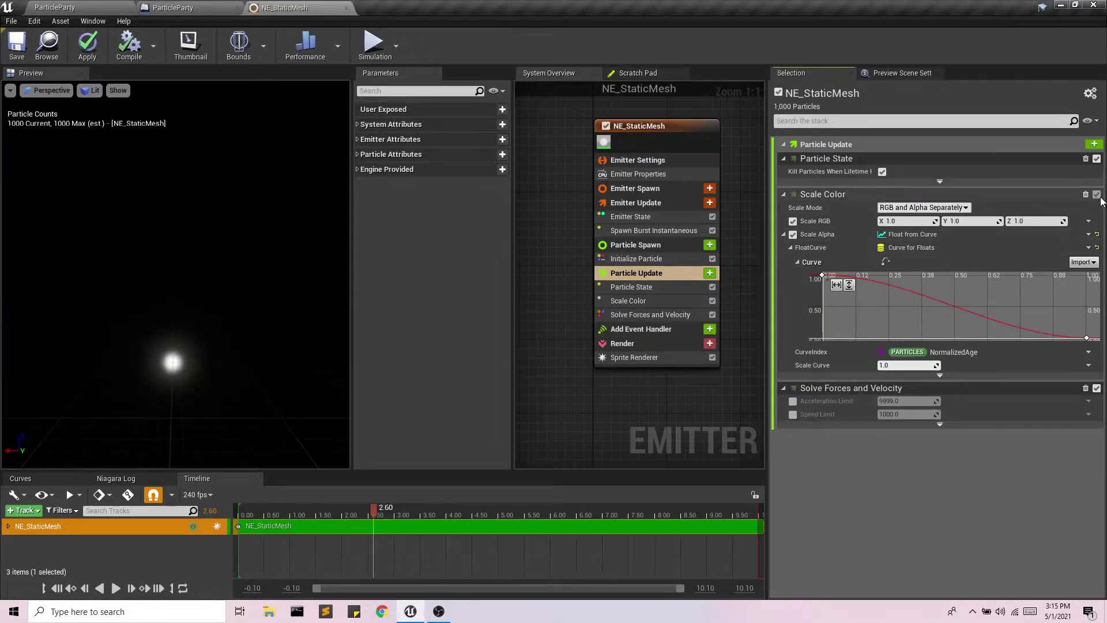
left_click(1087, 194)
left_click(1094, 145)
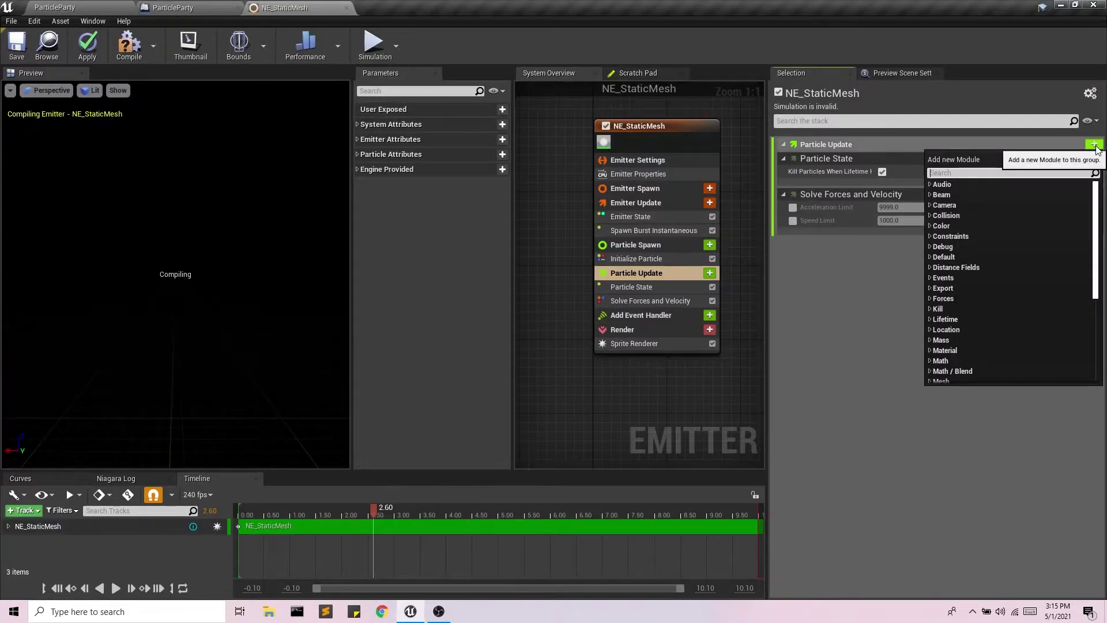
Step: Add a Color module to Particle Spawn and set it to cyan (R 0.0, G 0.884, B 1.0)
left_click(658, 245)
left_click(657, 245)
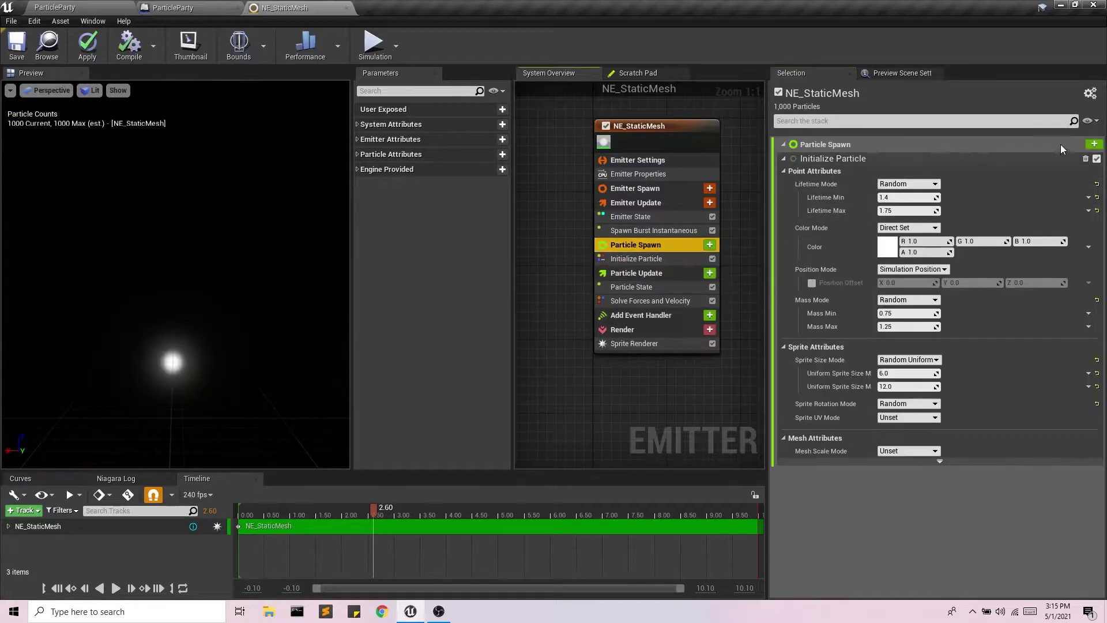
left_click(1094, 145)
type("color")
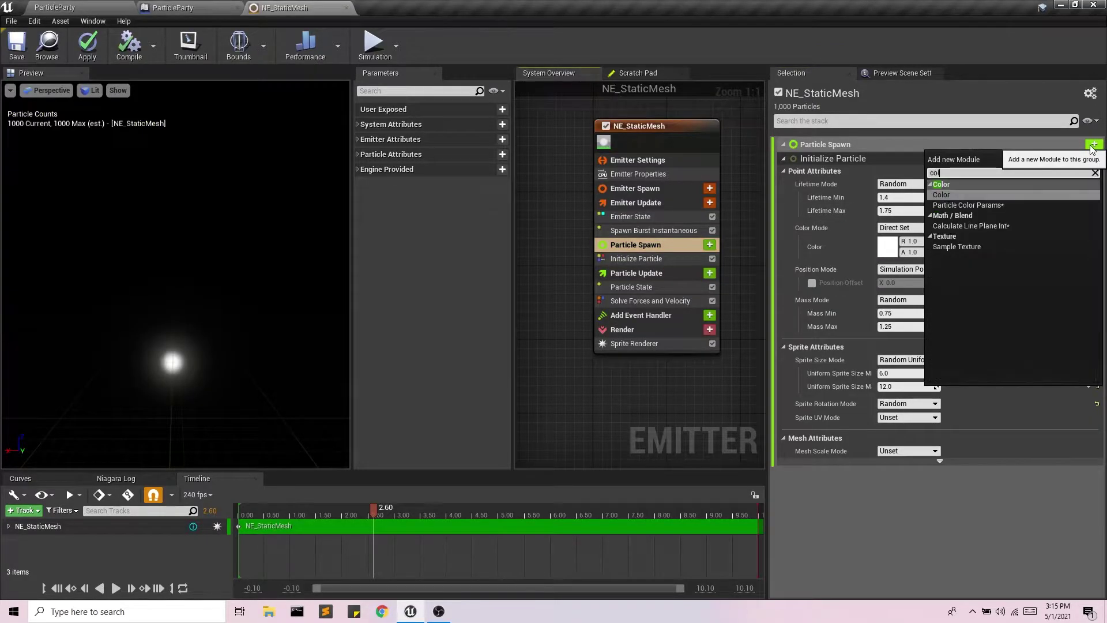
key("Escape")
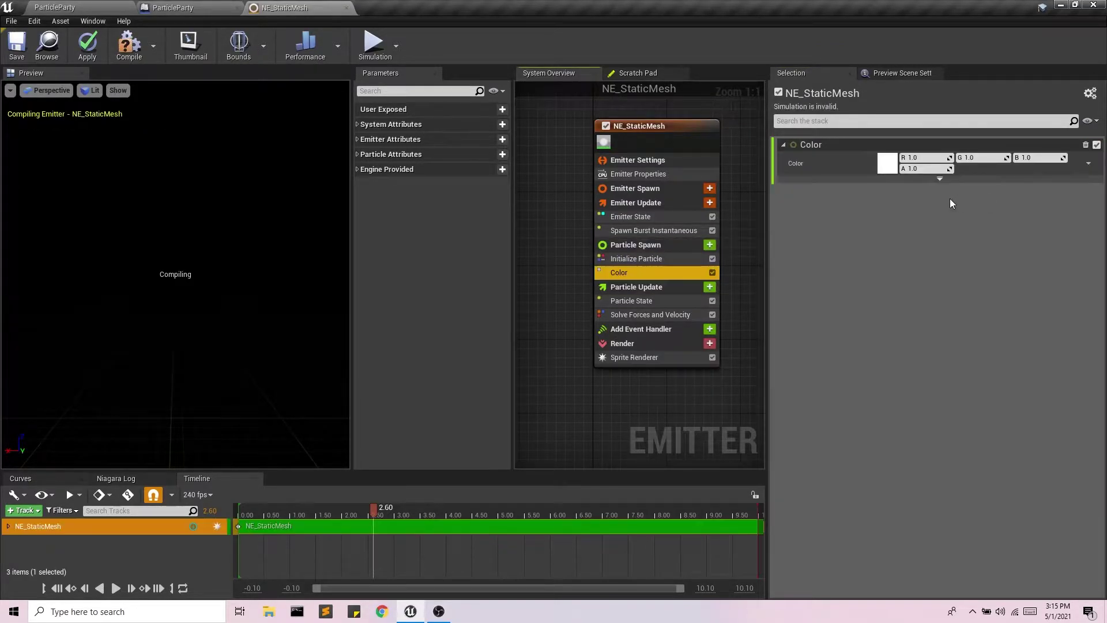
left_click(886, 164)
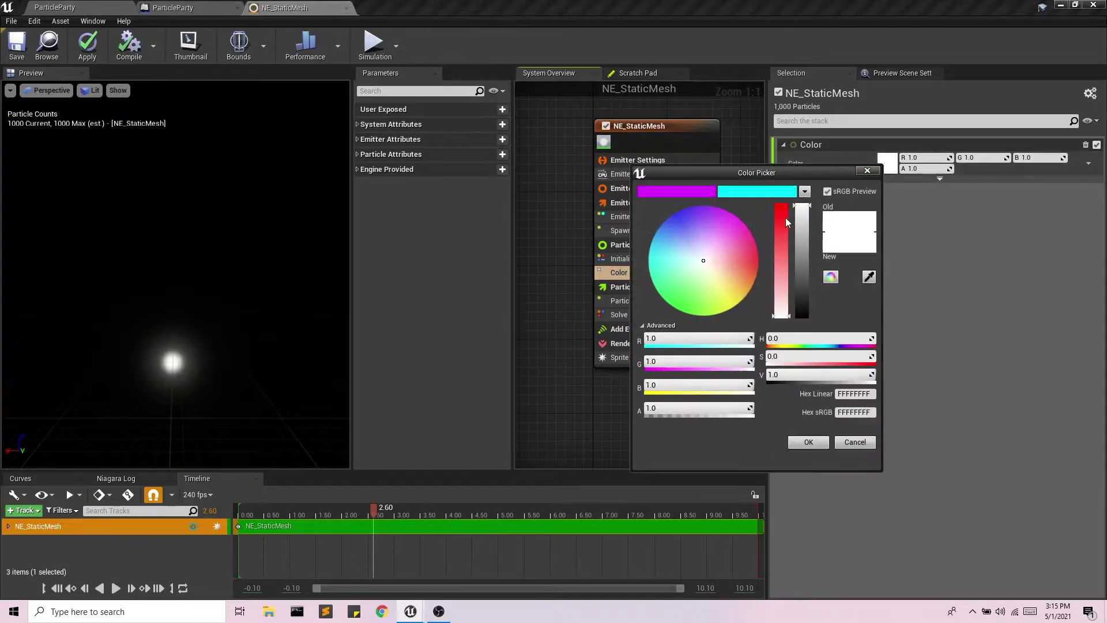
left_click(744, 193)
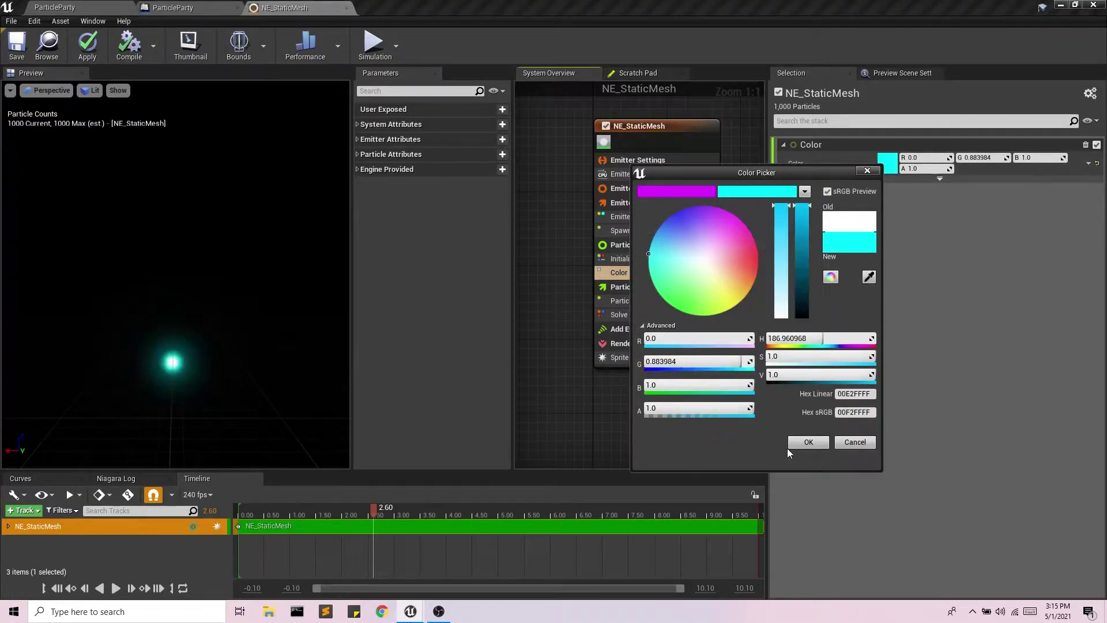
left_click(807, 443)
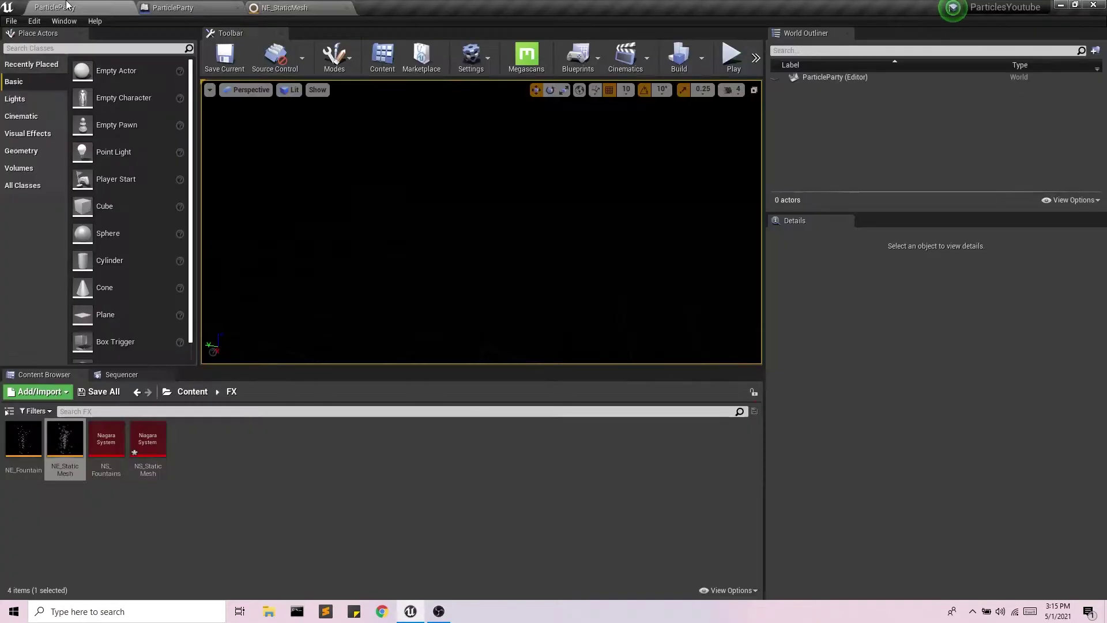
Step: Back in the ParticleParty level editor, save the unsaved NS_StaticMesh system
left_click(58, 7)
left_click(99, 392)
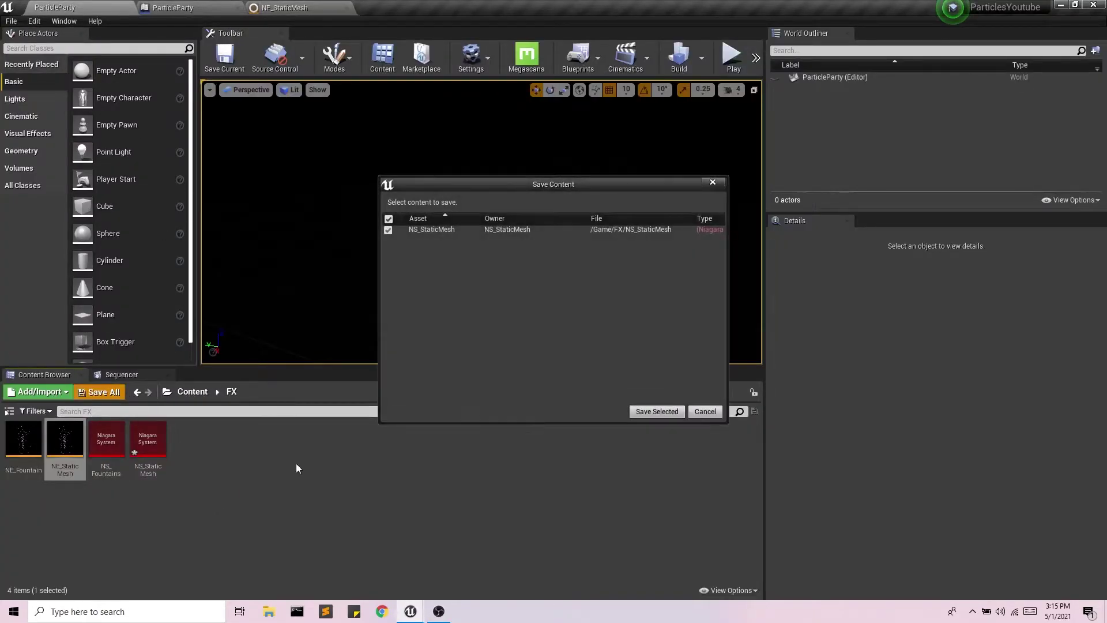
left_click(656, 411)
Step: Create a Niagara Module Script named StaticMeshScript in the FX folder
right_click(216, 453)
mouse_move(268, 357)
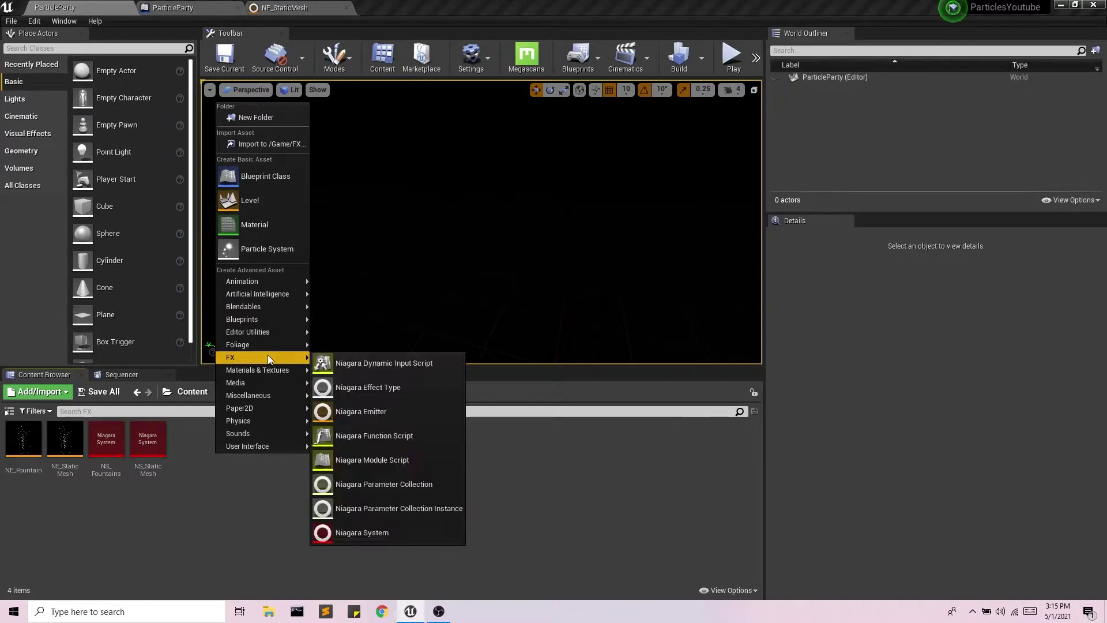
left_click(408, 455)
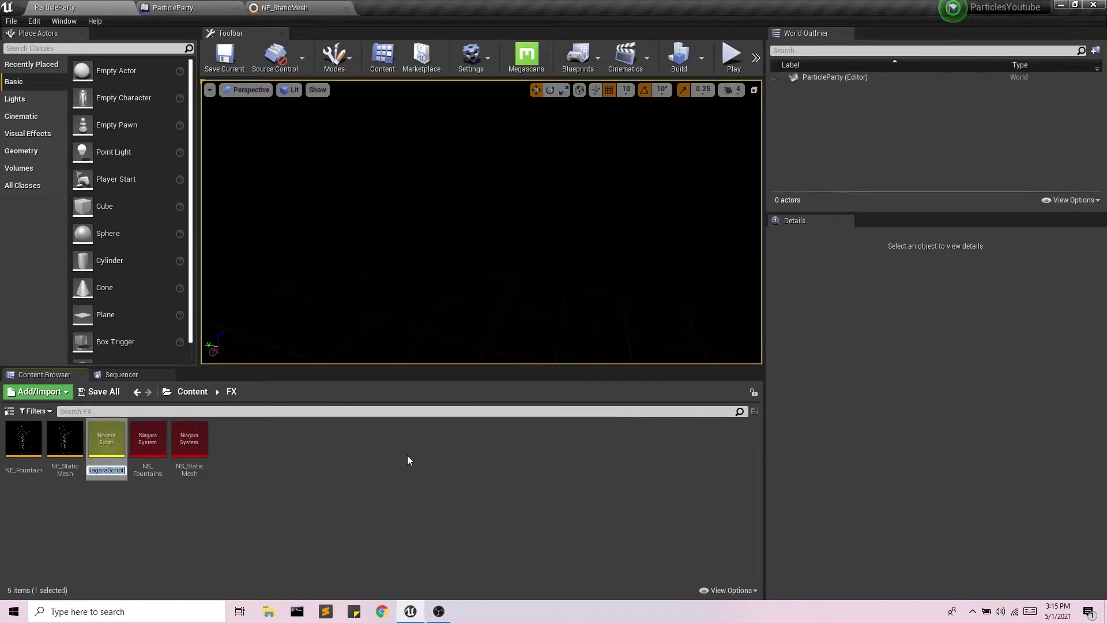
type("StaticMes")
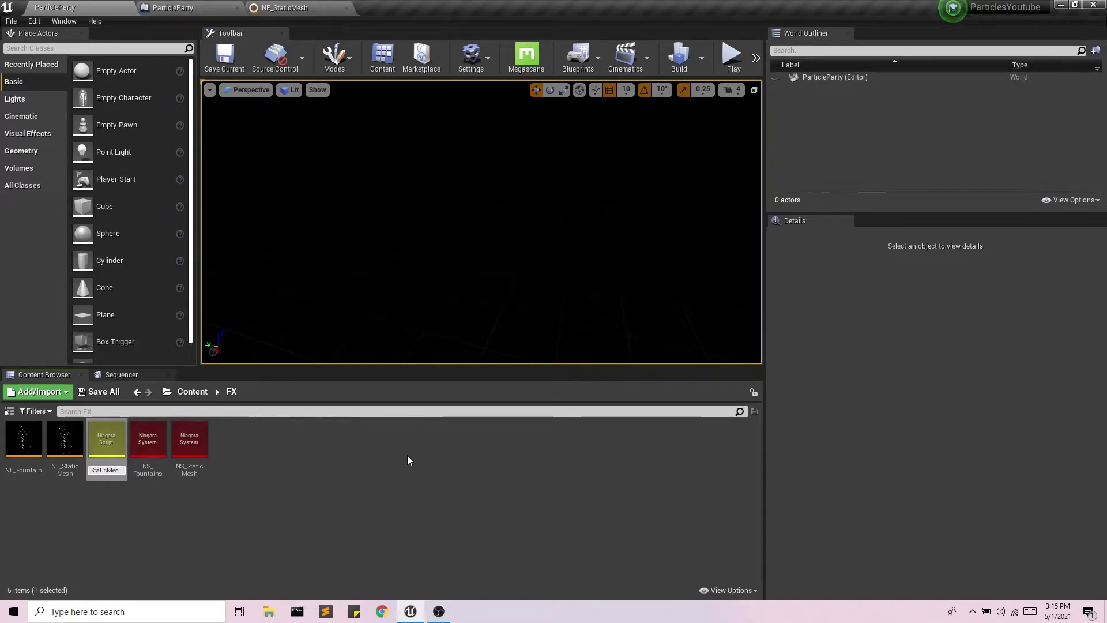
type("hScript")
key("Return")
Step: Open StaticMeshScript and add a static mesh input named StaticMesh to Map Get
double_click(202, 437)
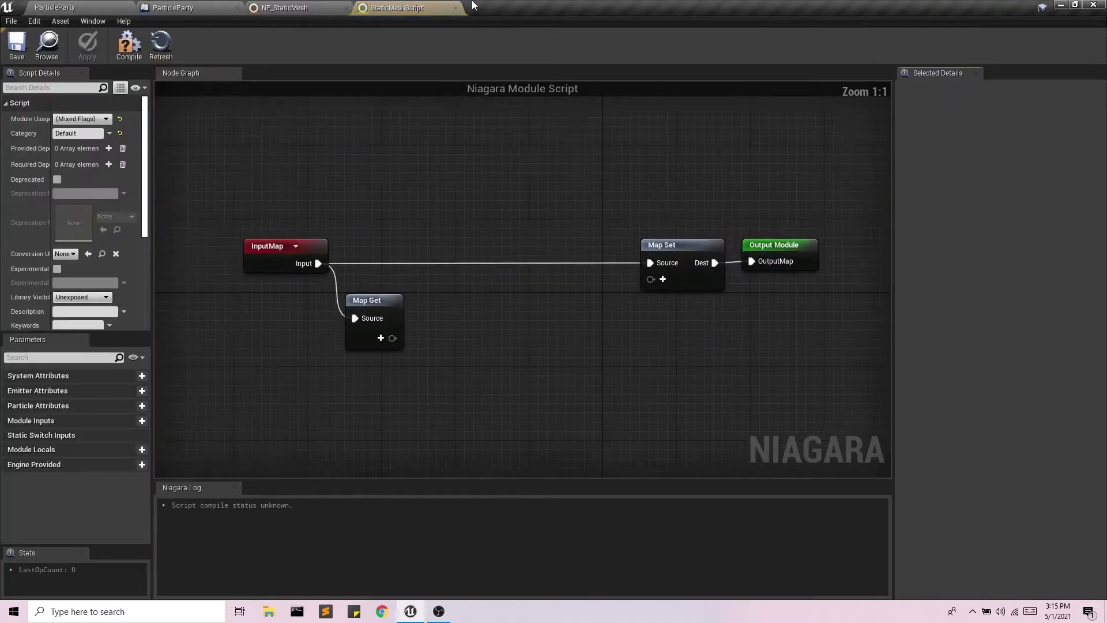
left_click(411, 353)
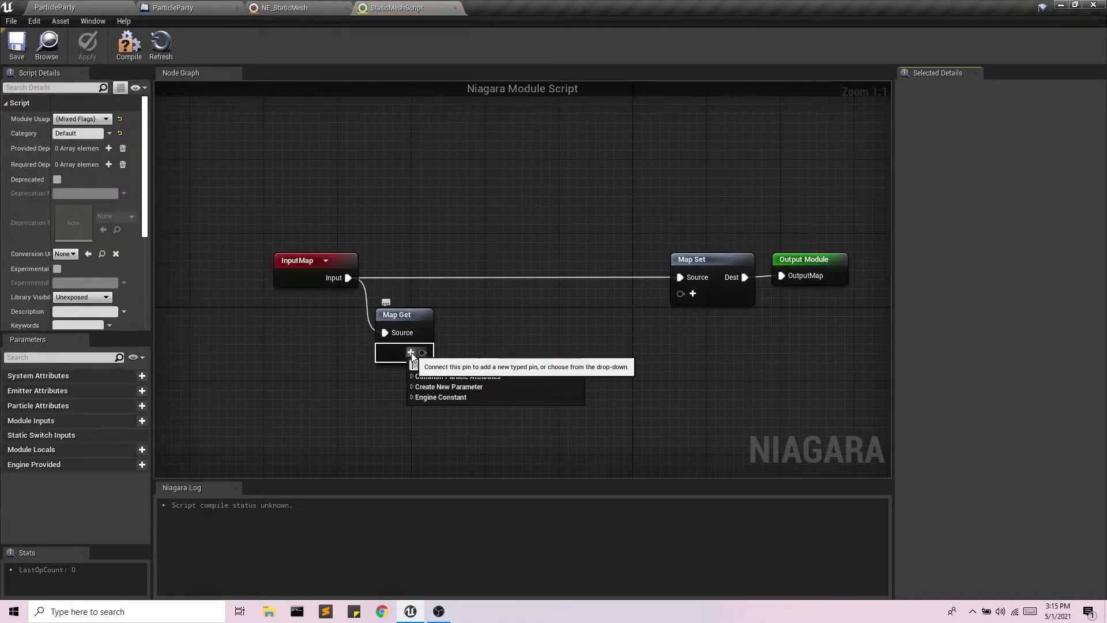
type("stat")
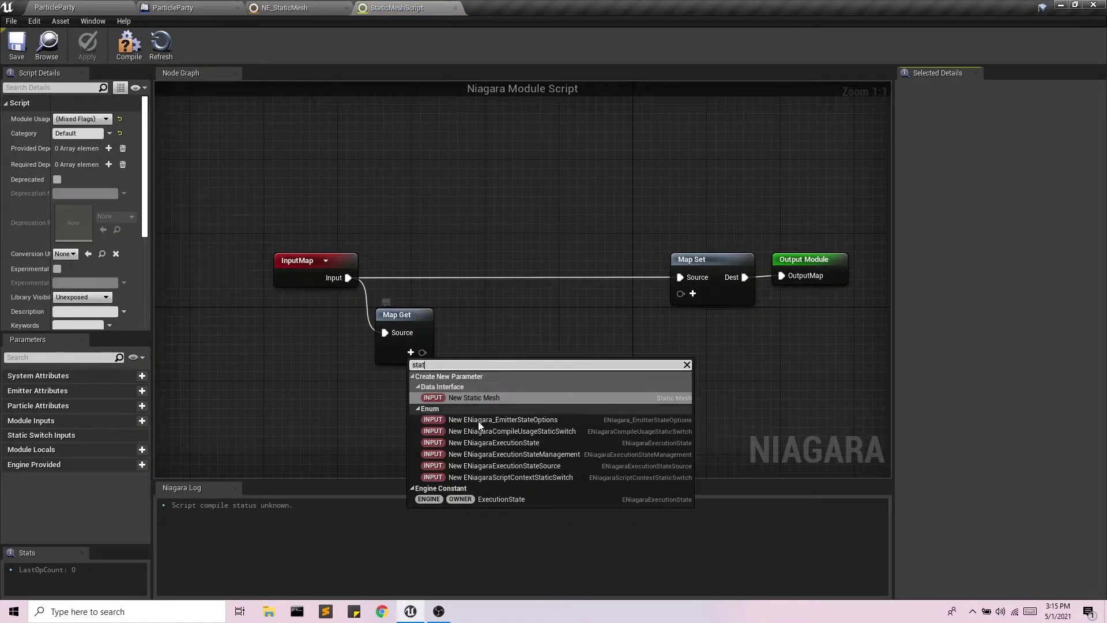
left_click(485, 399)
left_click(457, 353)
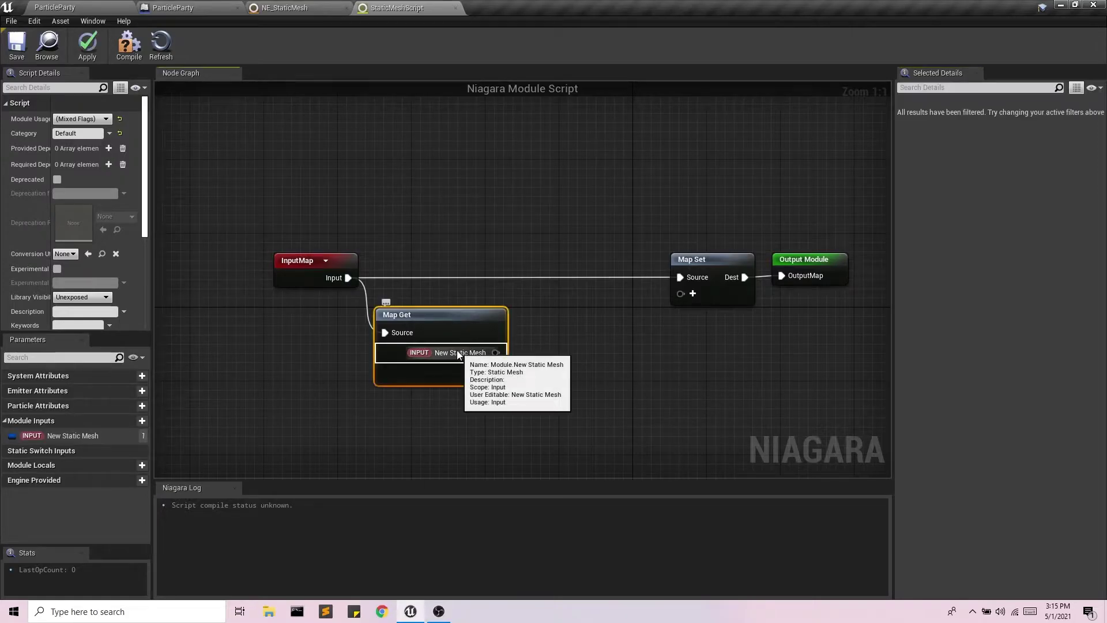
left_click(457, 353)
type("StaticMesh")
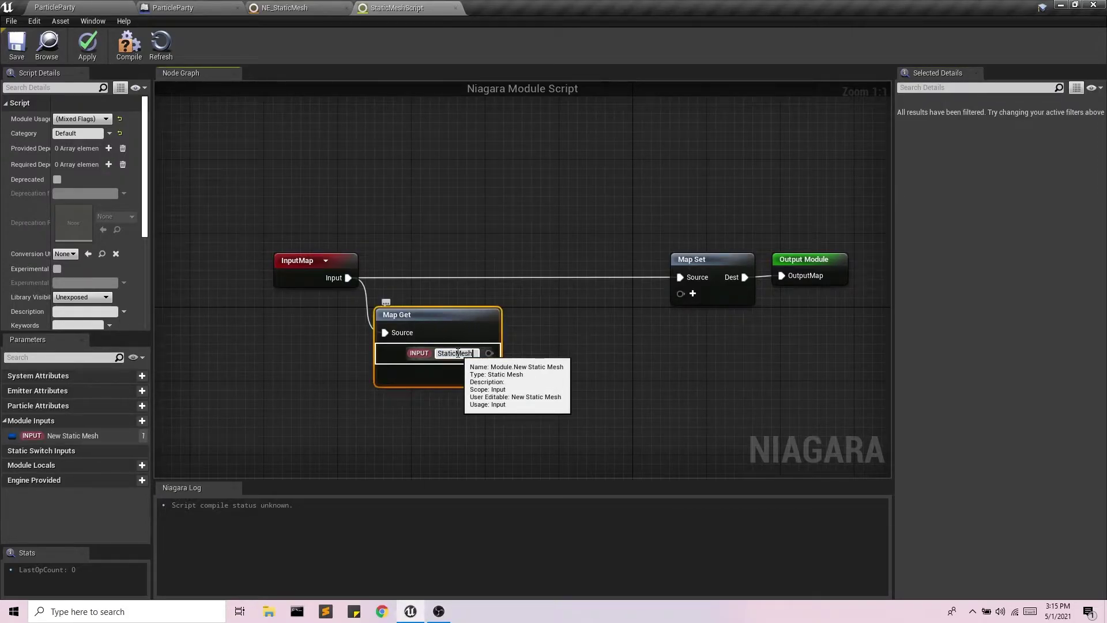
key("Return")
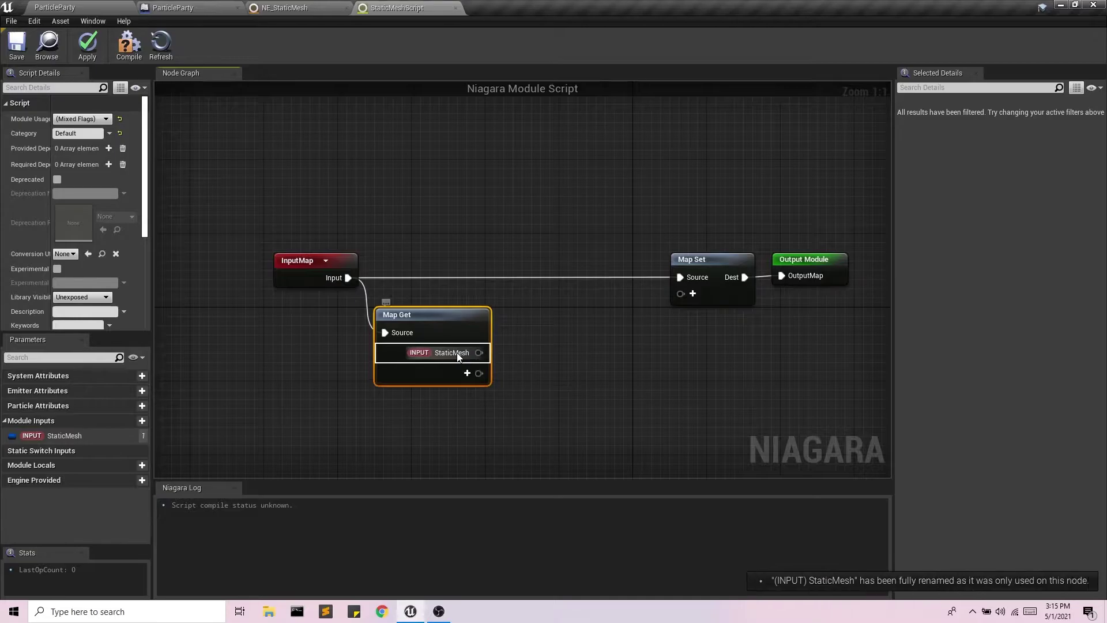
Step: Wire StaticMesh into a Get Tri Position WS node fed by a Random Tri Coord node
left_click_drag(479, 353, 576, 357)
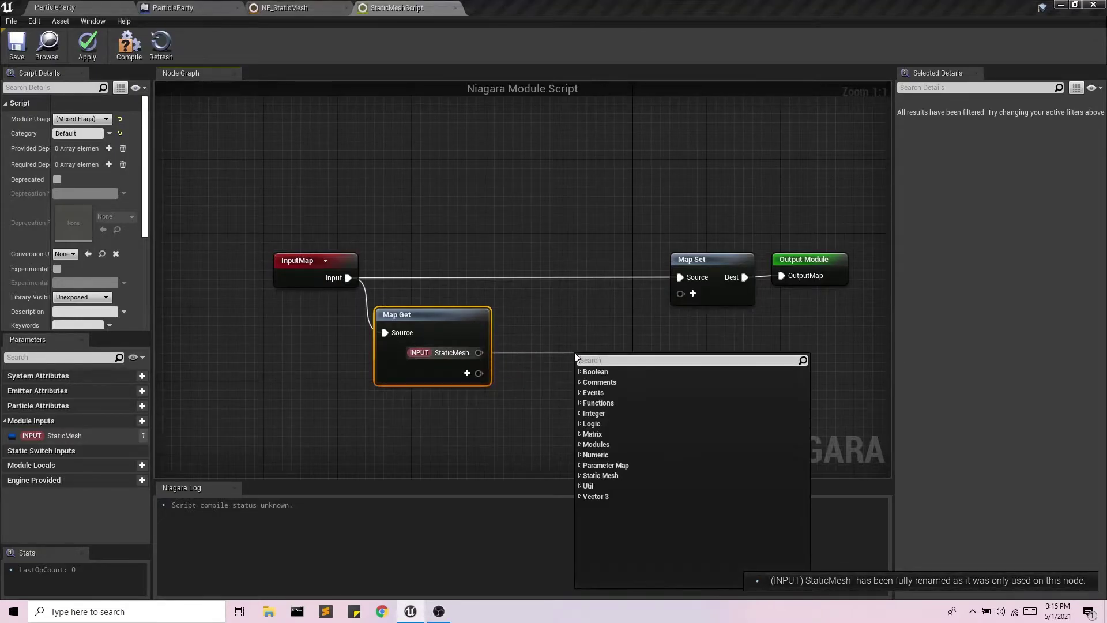
type("get")
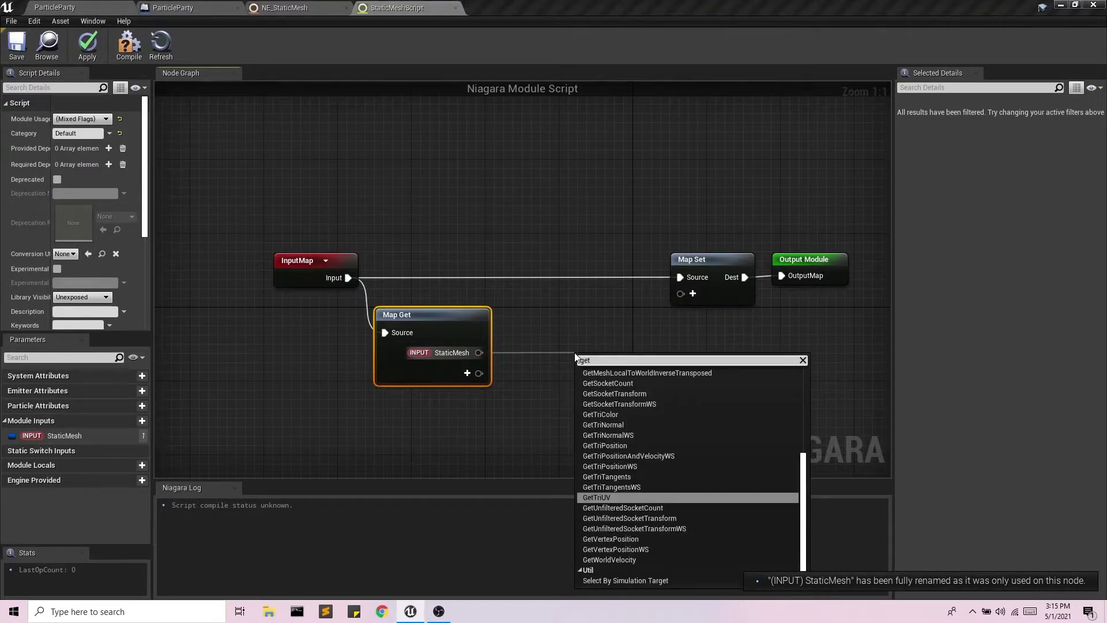
type("tr")
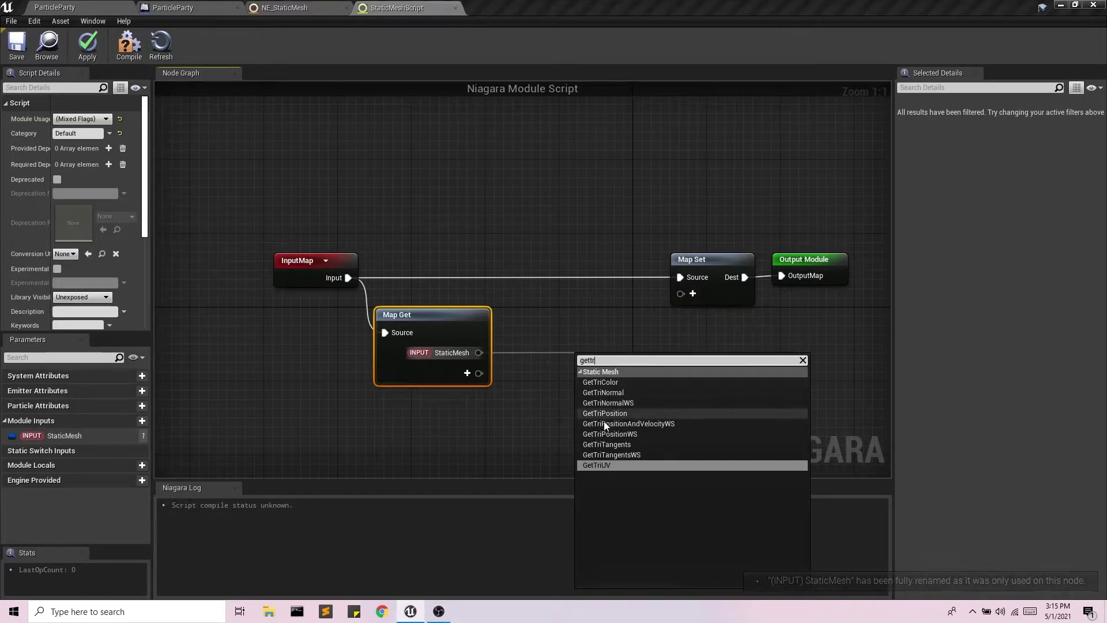
left_click(652, 434)
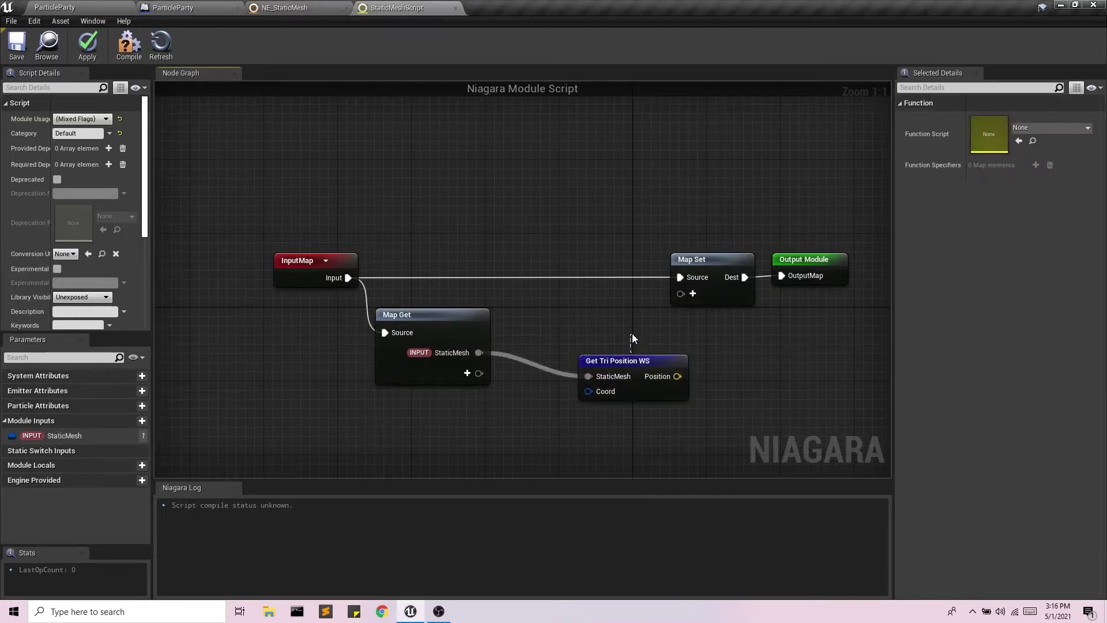
left_click_drag(637, 361, 521, 431)
type("ge")
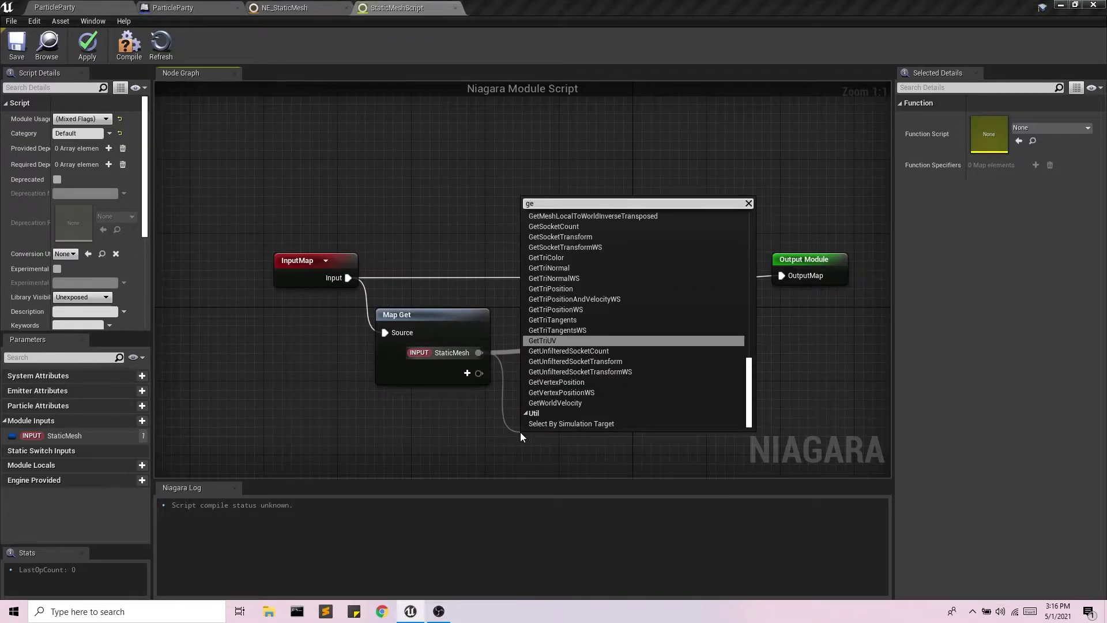
key("BackSpace")
key("BackSpace")
type("random")
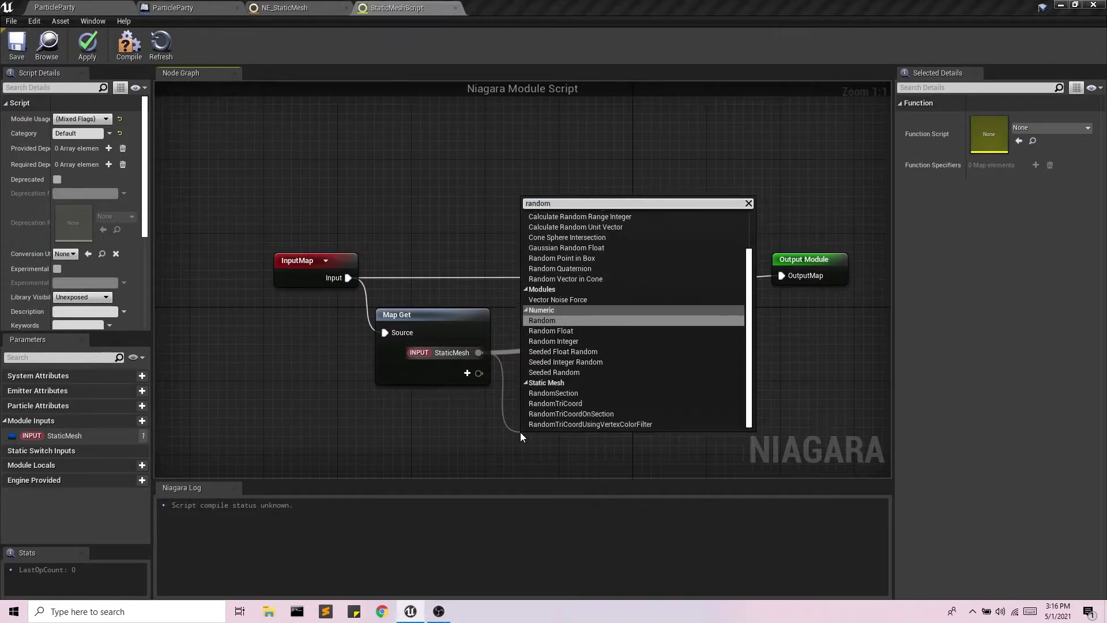
type("tri")
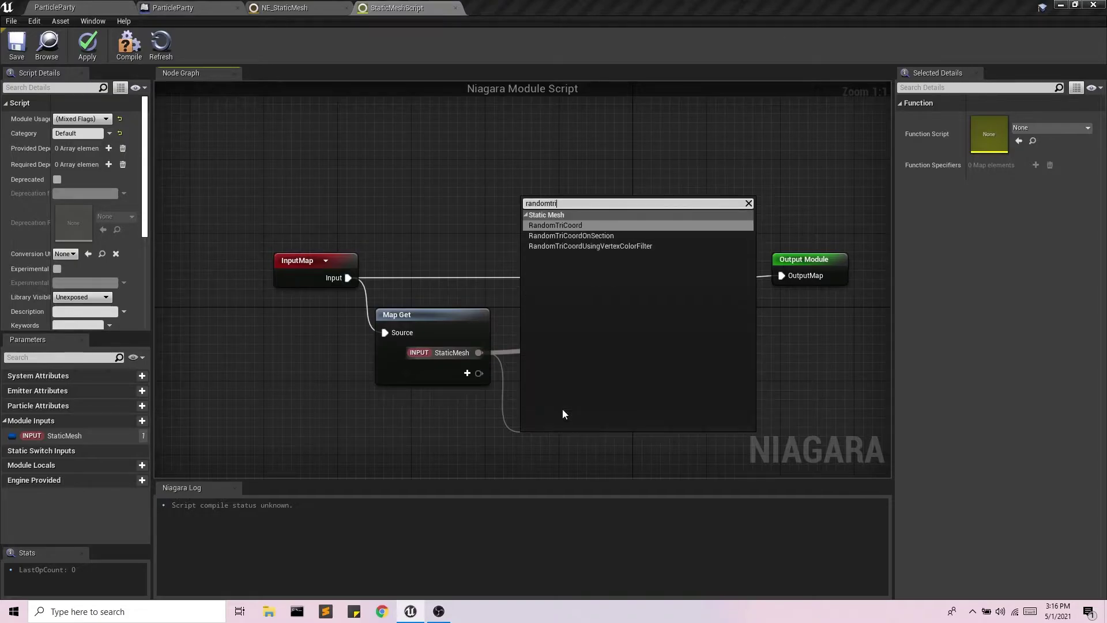
left_click(565, 225)
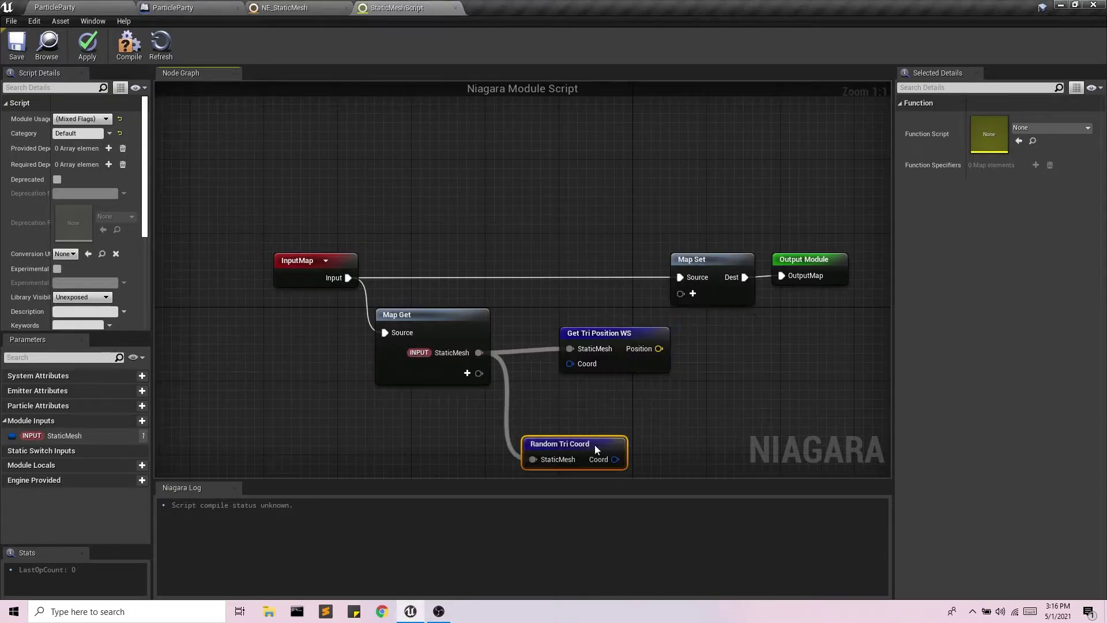
left_click_drag(594, 445, 573, 364)
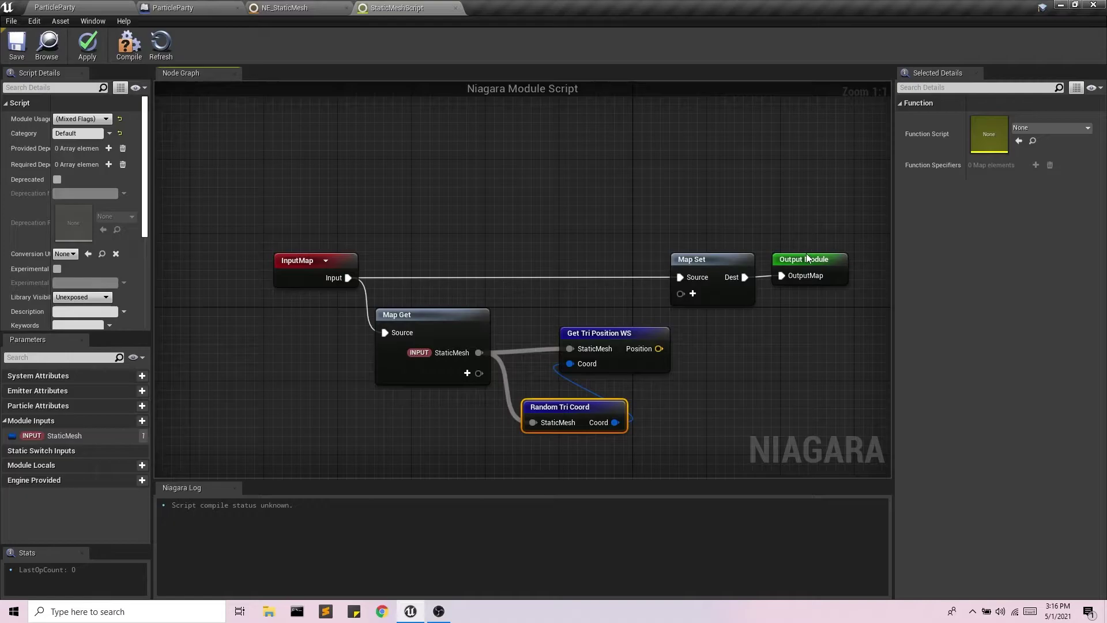
Step: Add a Particles Position pin to Map Set, compile, and set the Category to StaticMesh
left_click_drag(807, 258, 863, 259)
left_click(694, 294)
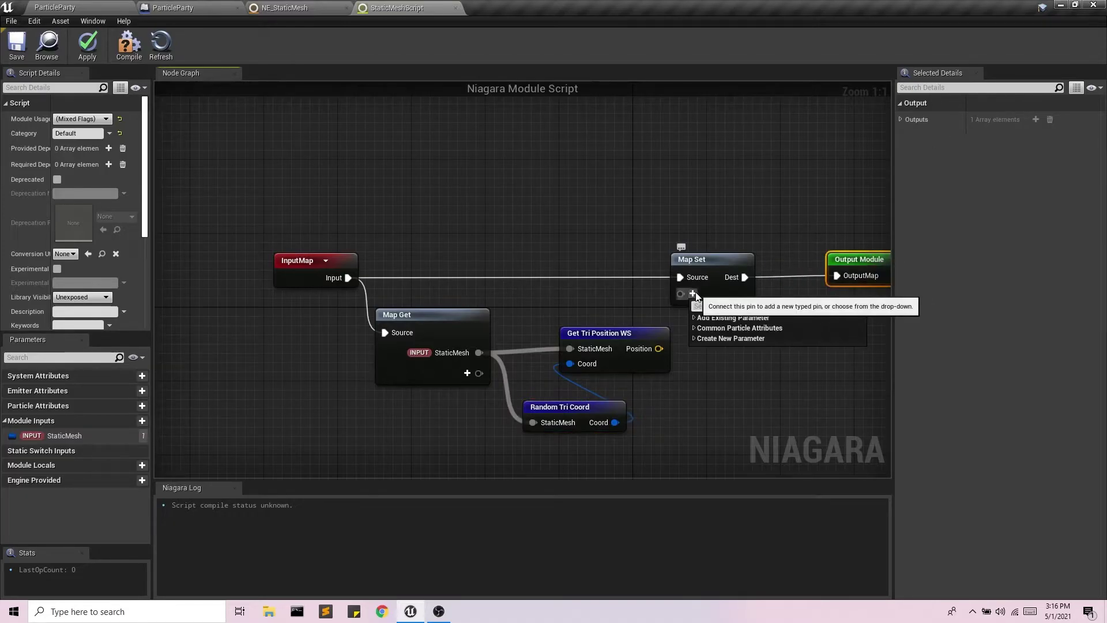
type("pos")
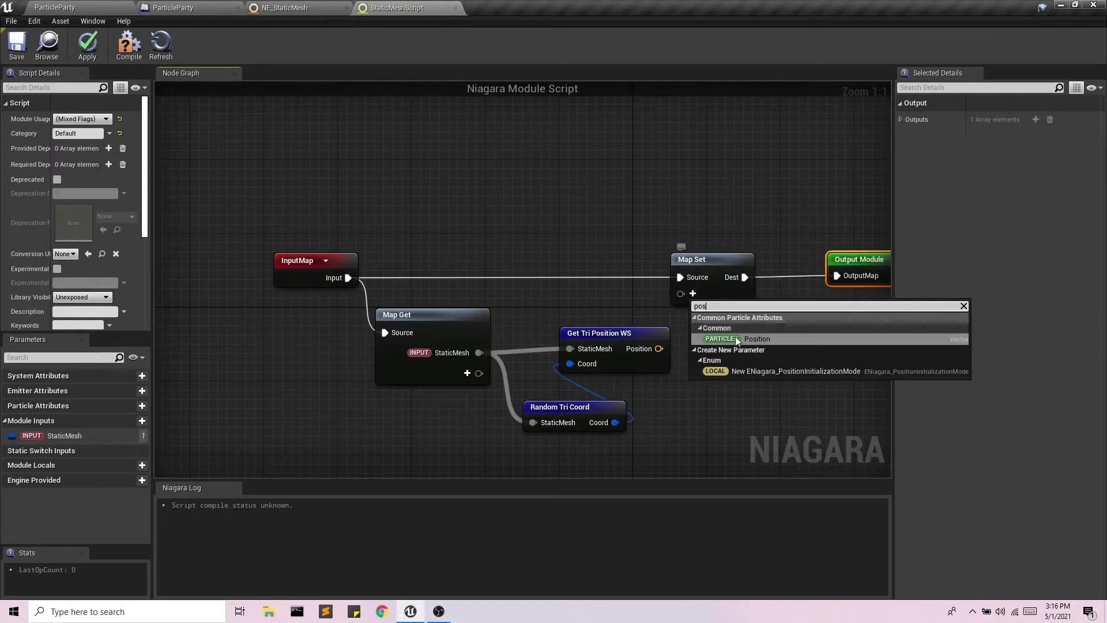
left_click(742, 340)
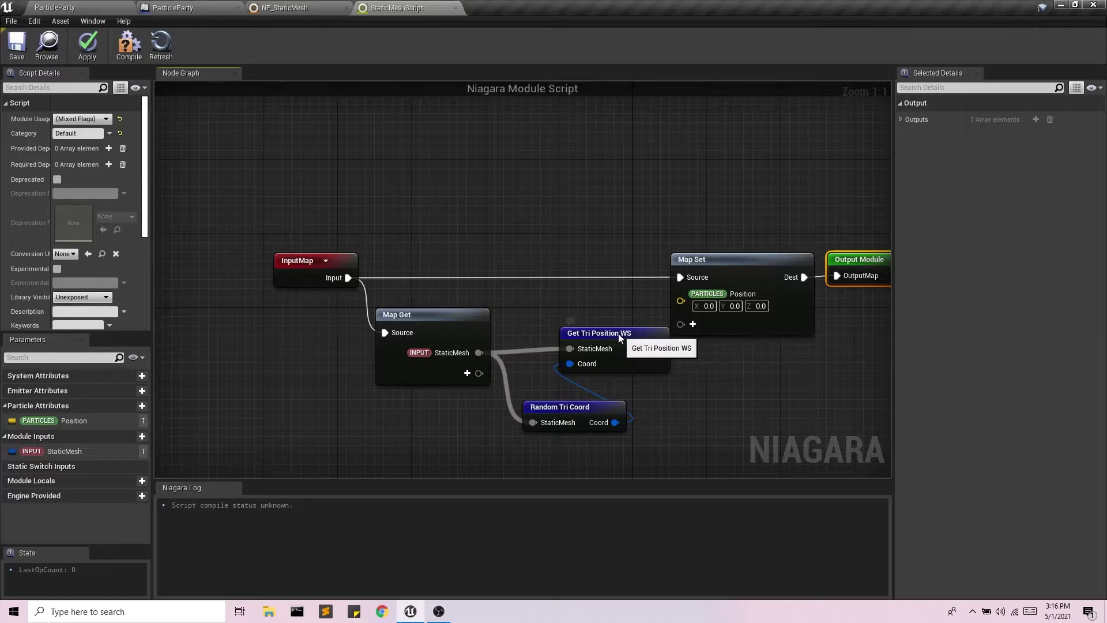
left_click_drag(618, 336, 681, 301)
left_click(87, 45)
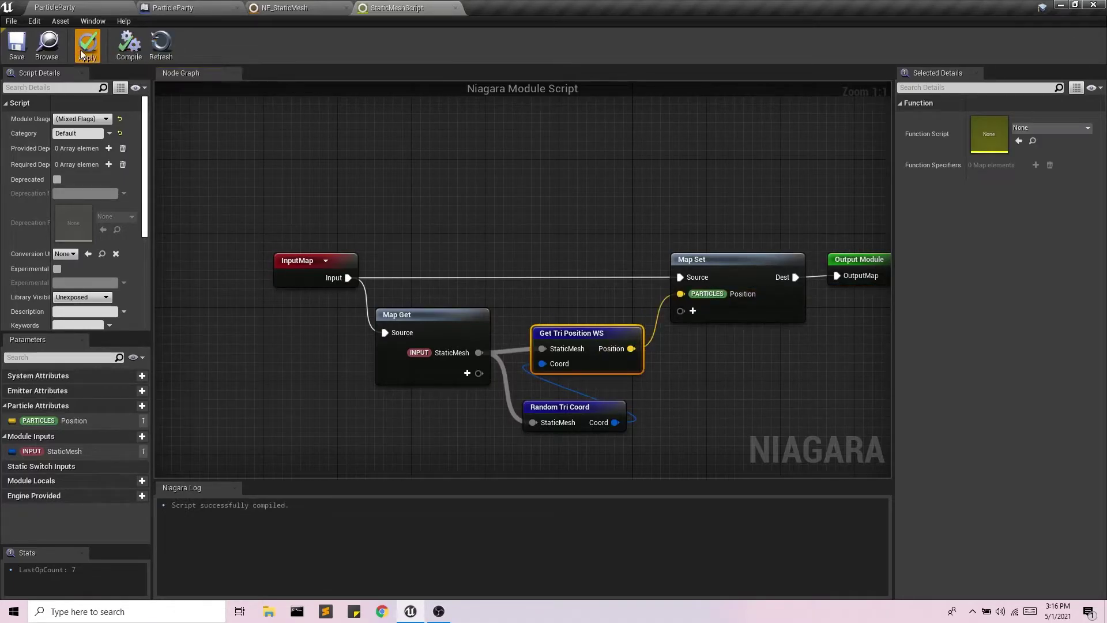
left_click(72, 133)
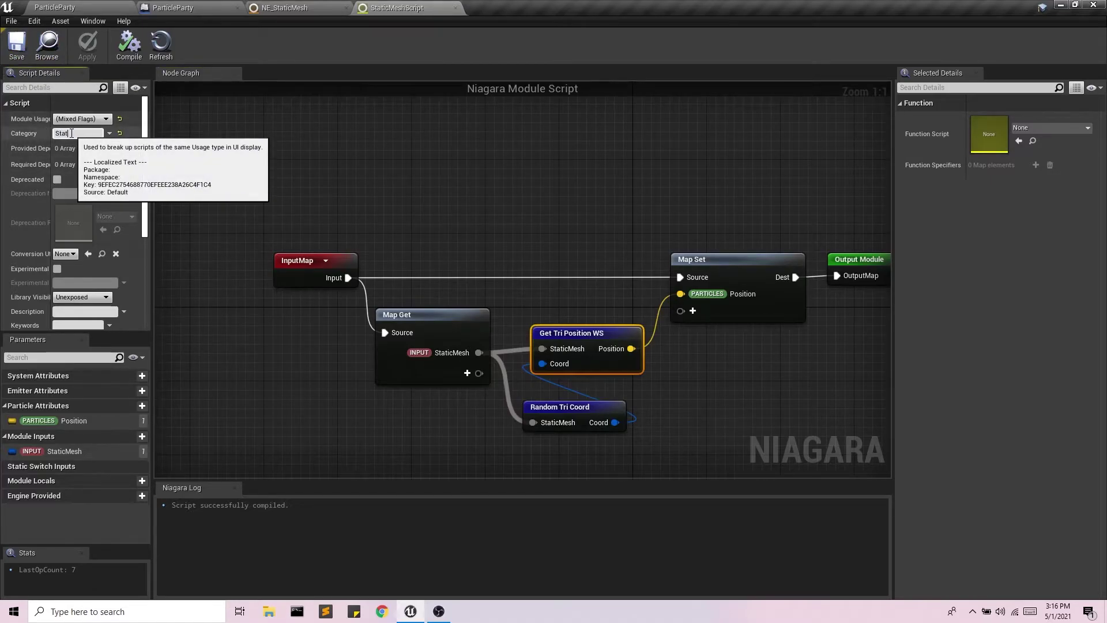
type("StaticMesh")
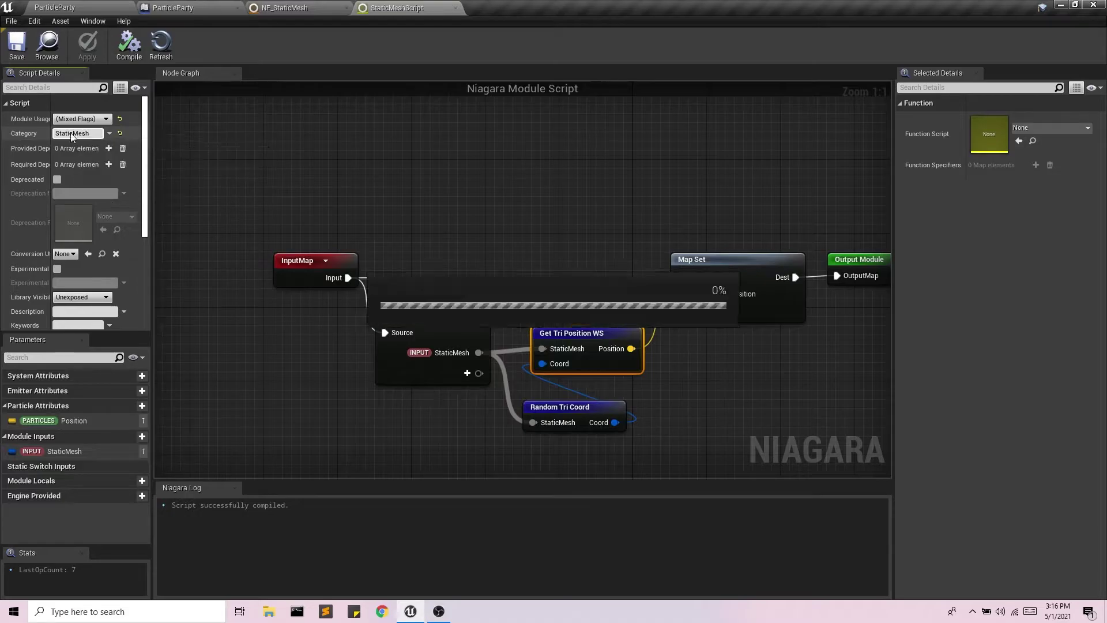
Step: In NE_StaticMesh, add Static Mesh > Static Mesh Script to the Particle Update stage
left_click(284, 7)
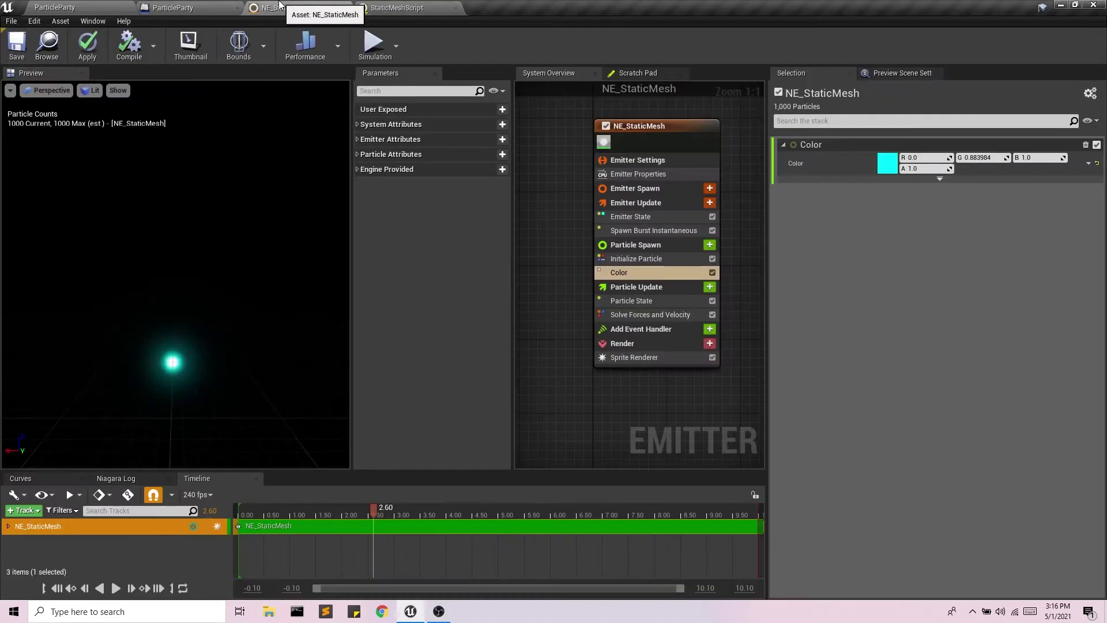
left_click(646, 287)
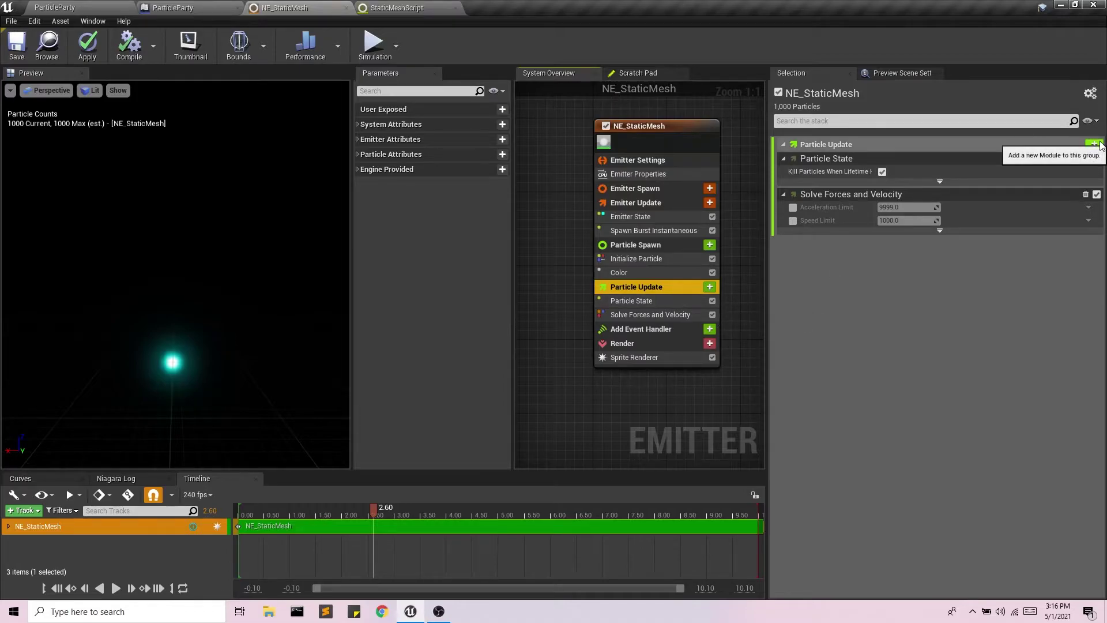
left_click(1099, 144)
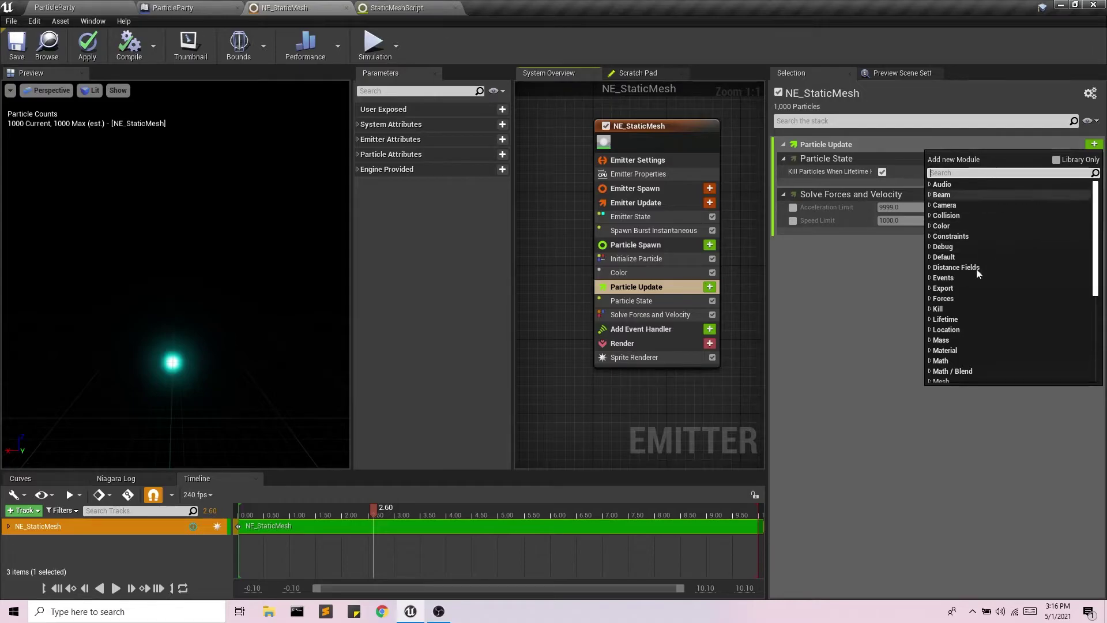
scroll(1029, 291, "down", 4)
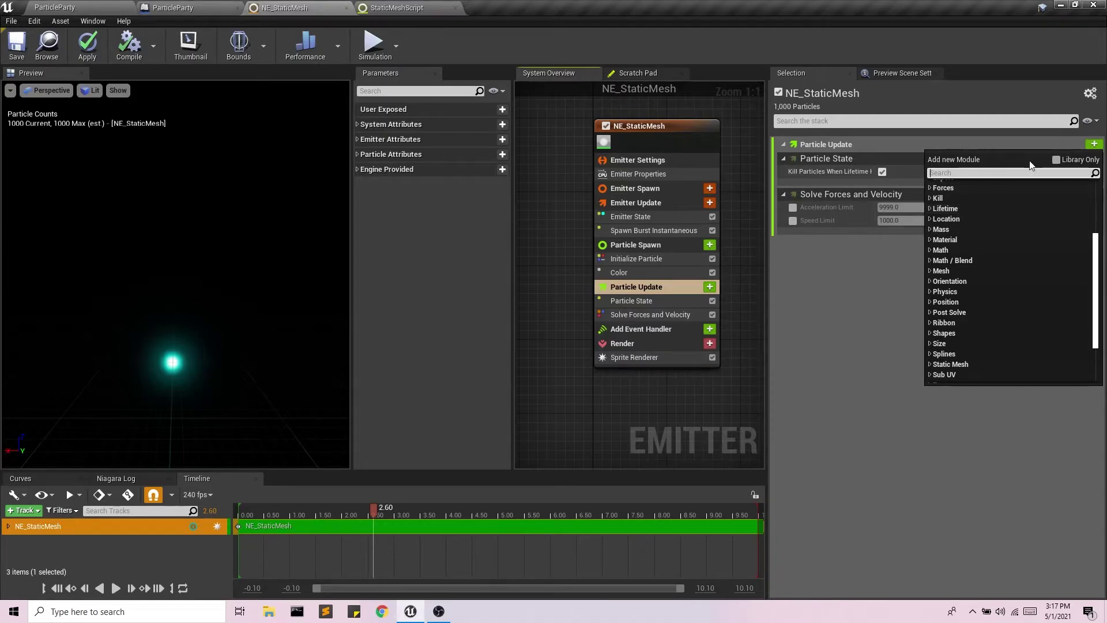
left_click(931, 367)
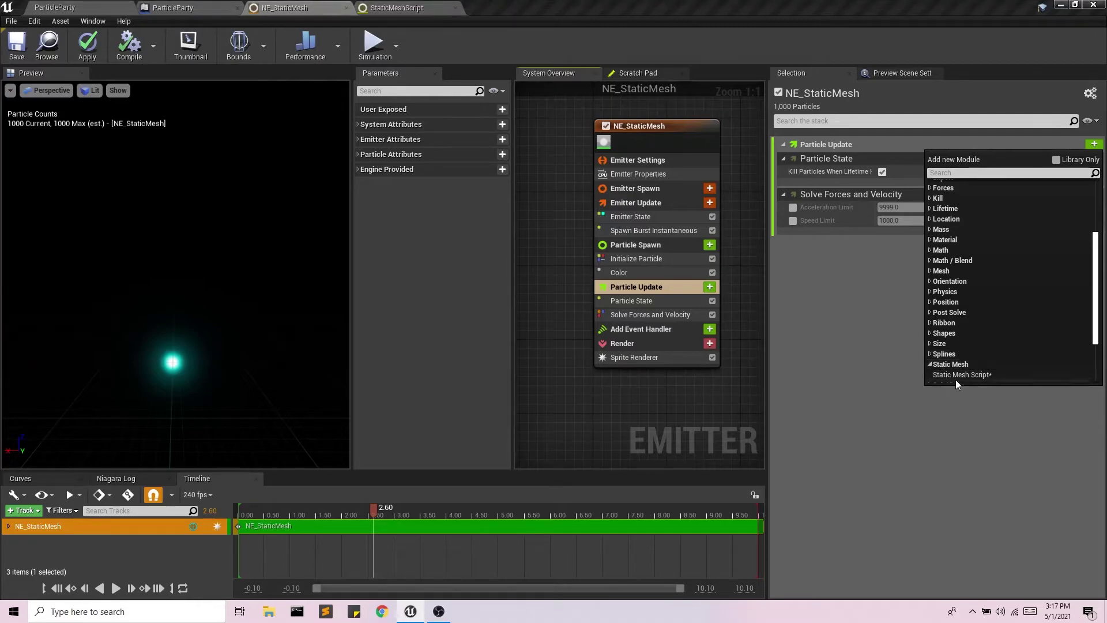
left_click(957, 375)
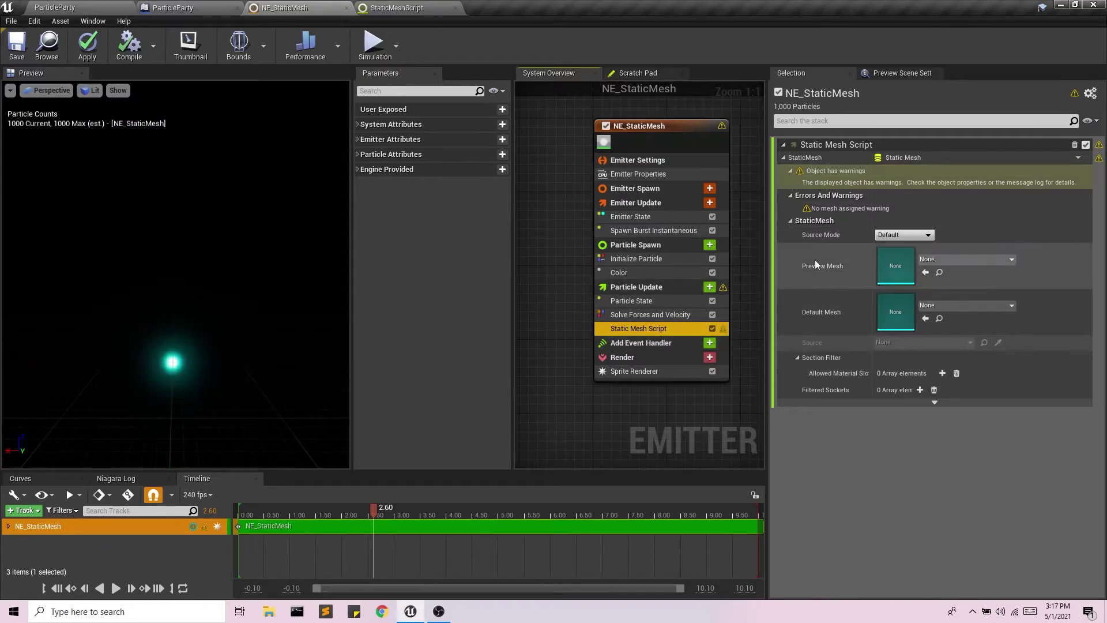
Step: Set the Static Mesh Script's Preview Mesh and Default Mesh to Cone, then apply and save
left_click(973, 260)
type("c")
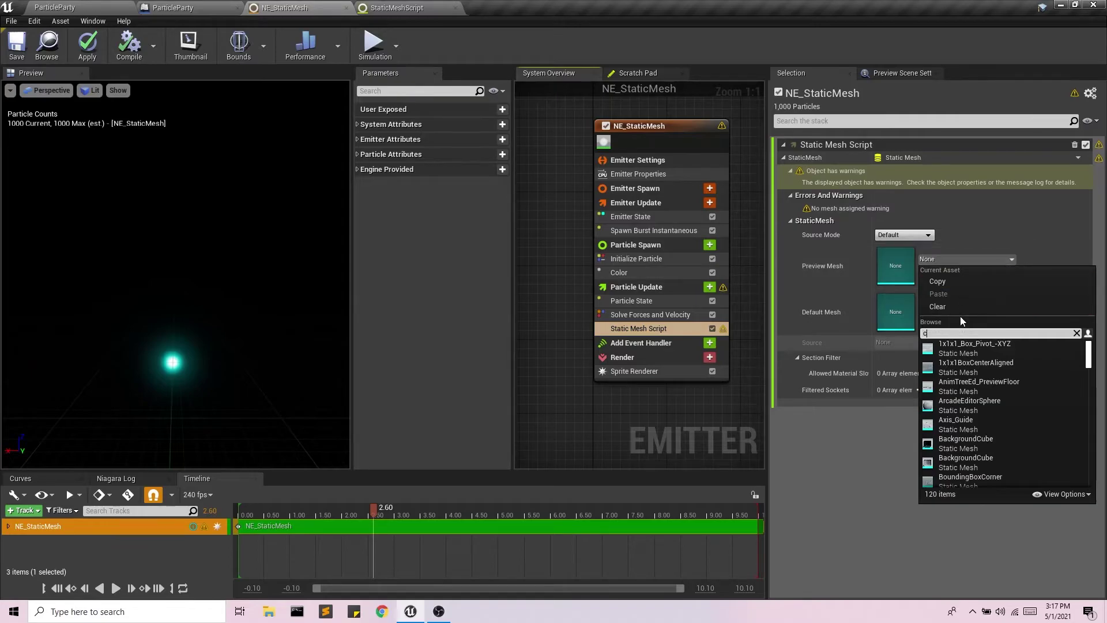
type("one")
key("Return")
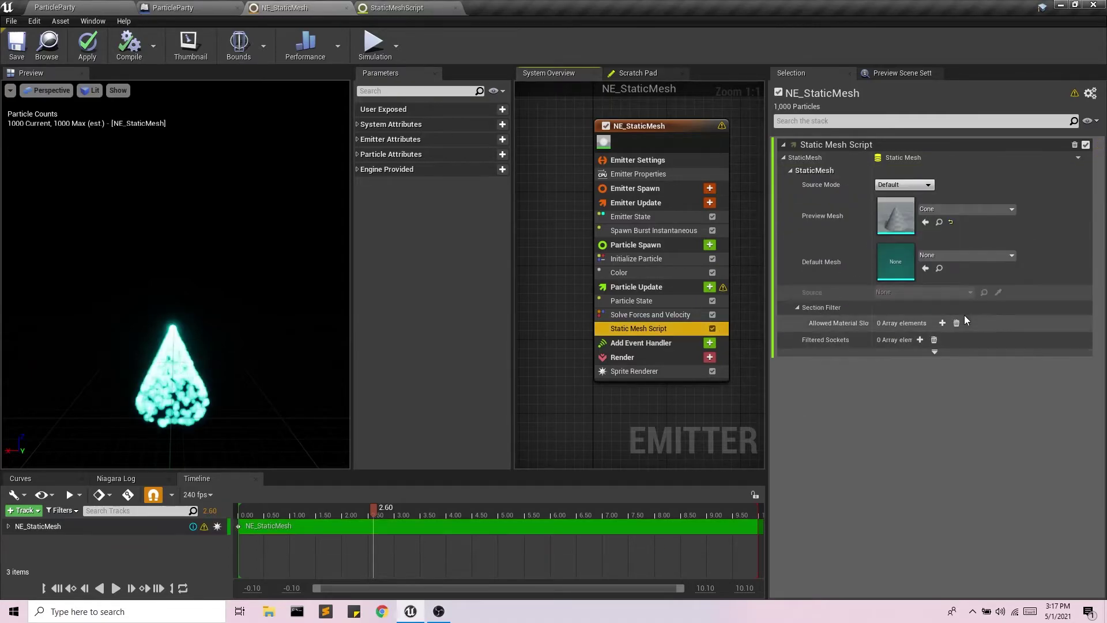
left_click(963, 258)
type("con")
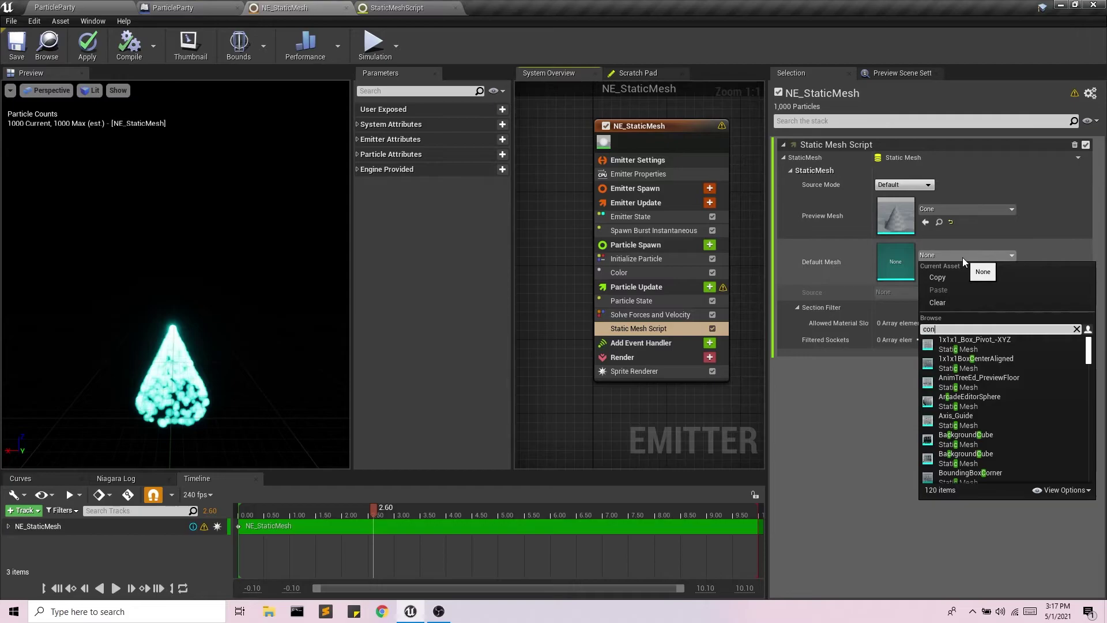
type("e")
left_click(953, 345)
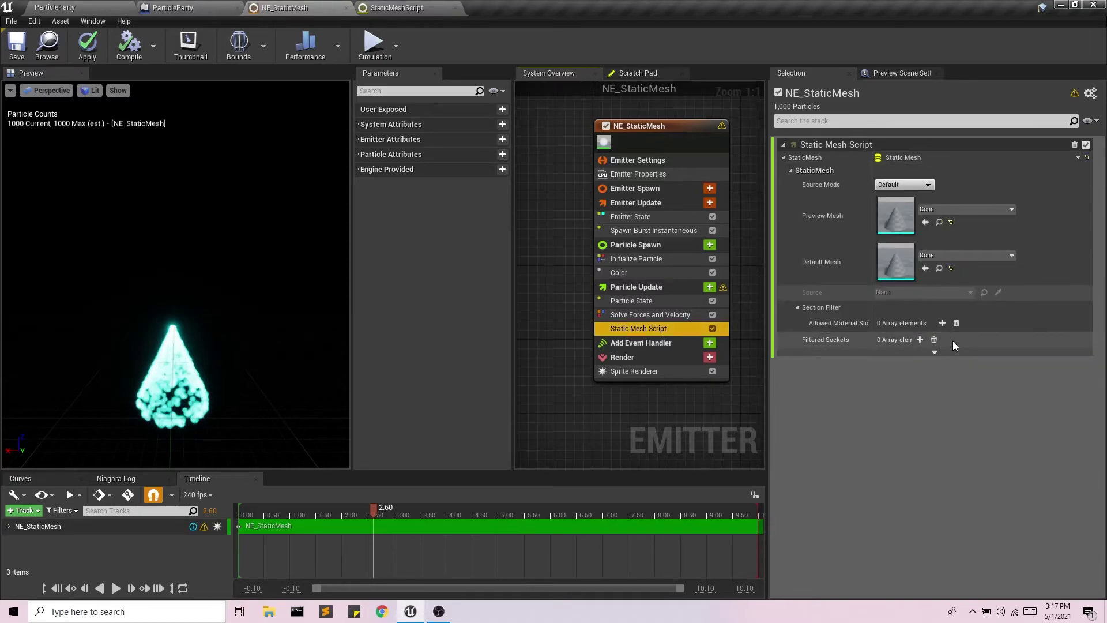
left_click(87, 47)
left_click(19, 48)
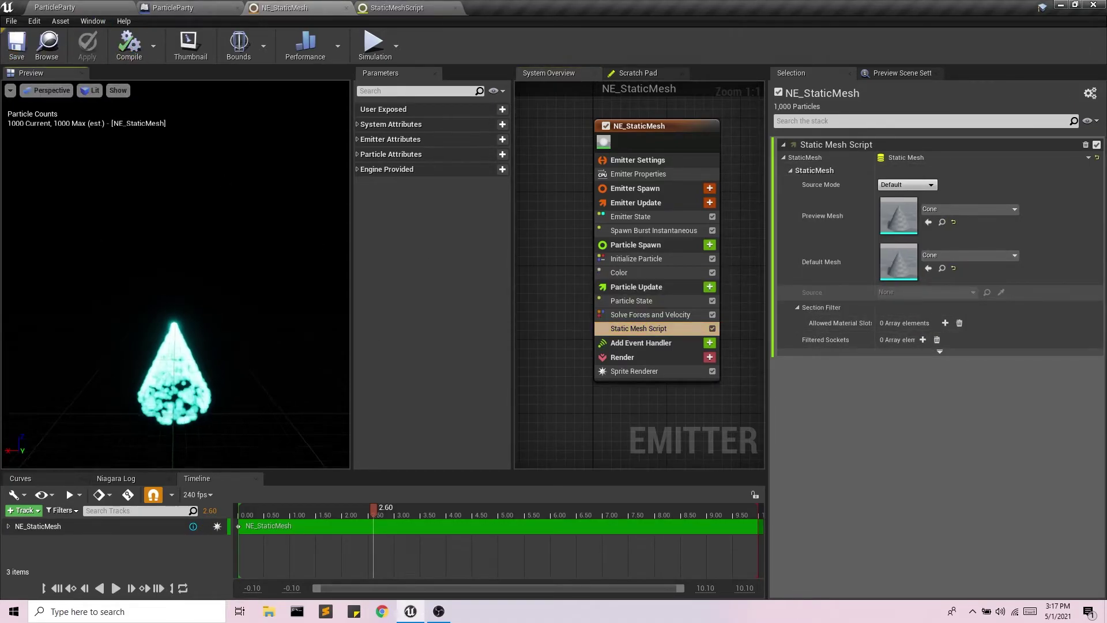
Step: Play the preview simulation to check the particles forming a cone, then pause
left_click_drag(219, 347, 339, 436)
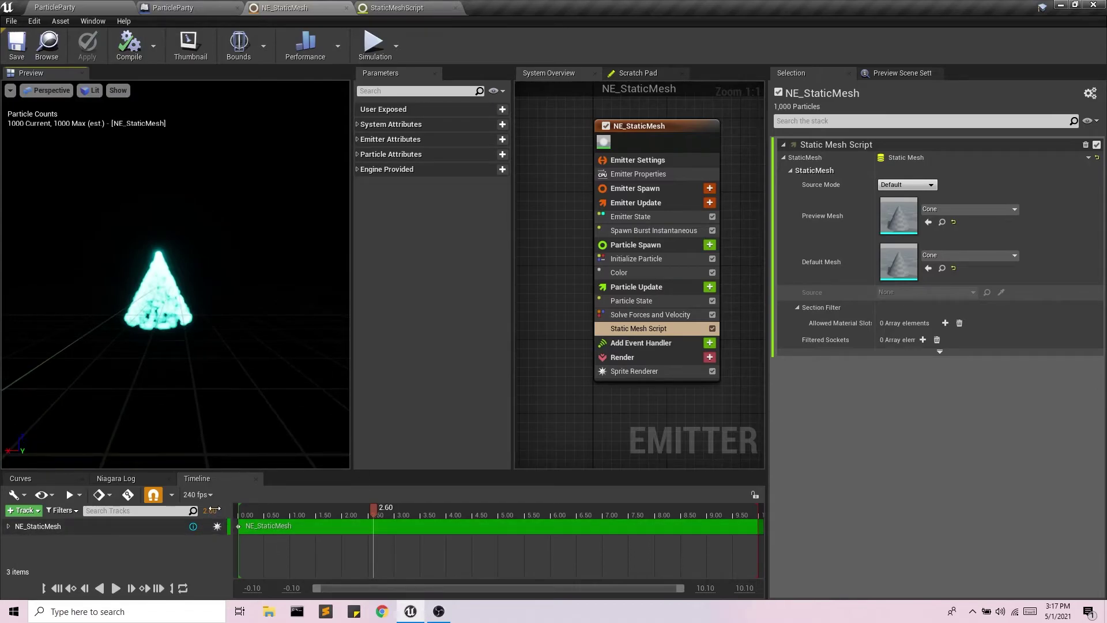
left_click(116, 588)
scroll(158, 344, "up", 5)
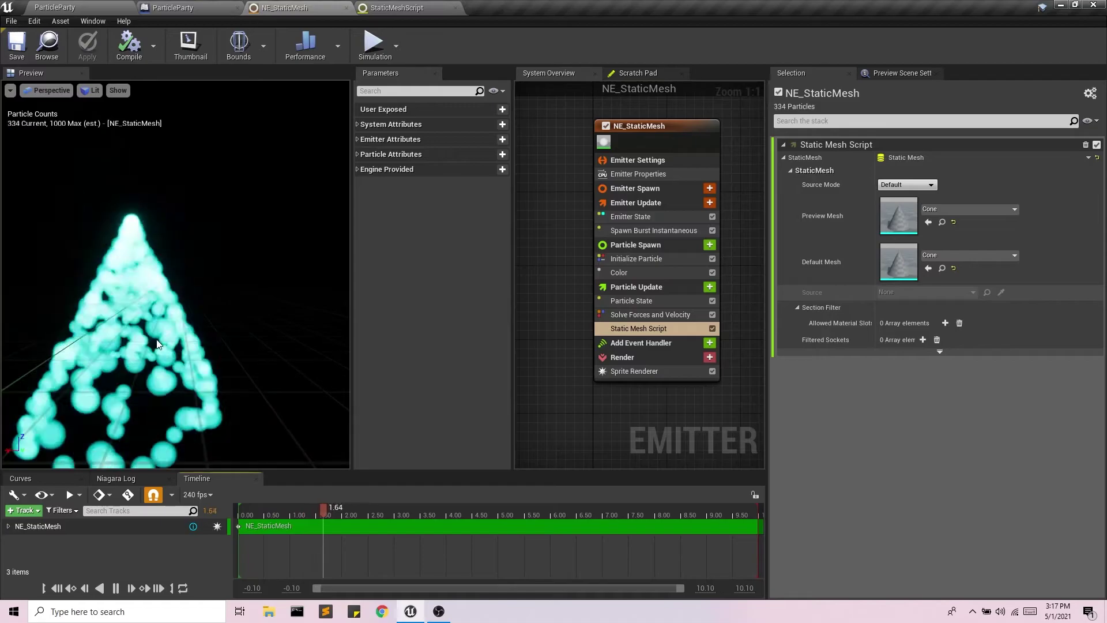
scroll(159, 346, "down", 5)
scroll(160, 349, "up", 5)
scroll(161, 352, "down", 5)
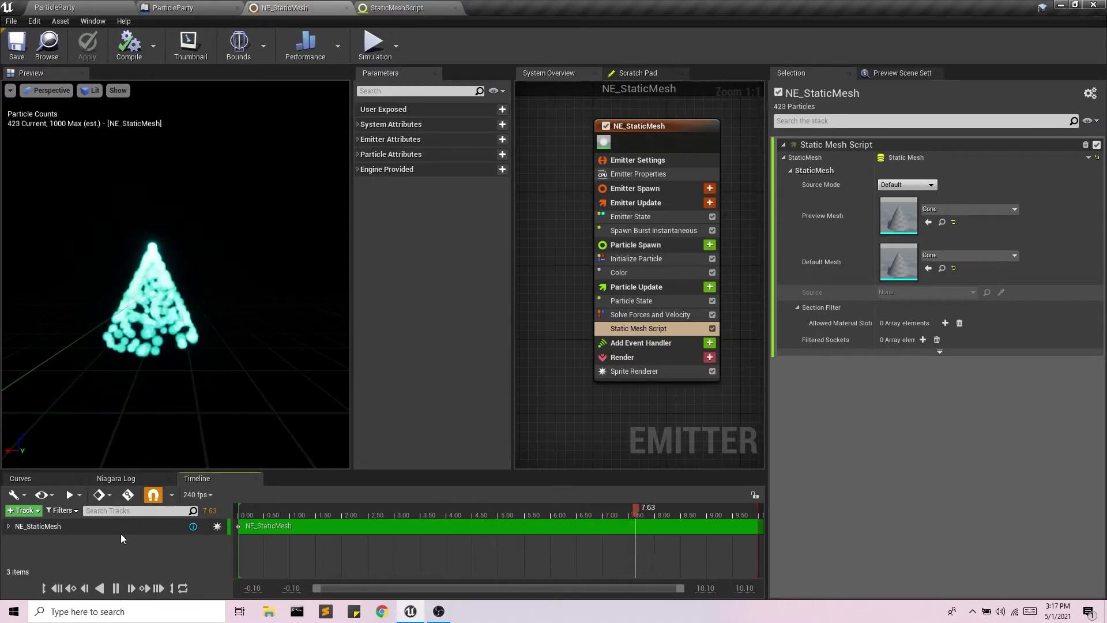
left_click(115, 588)
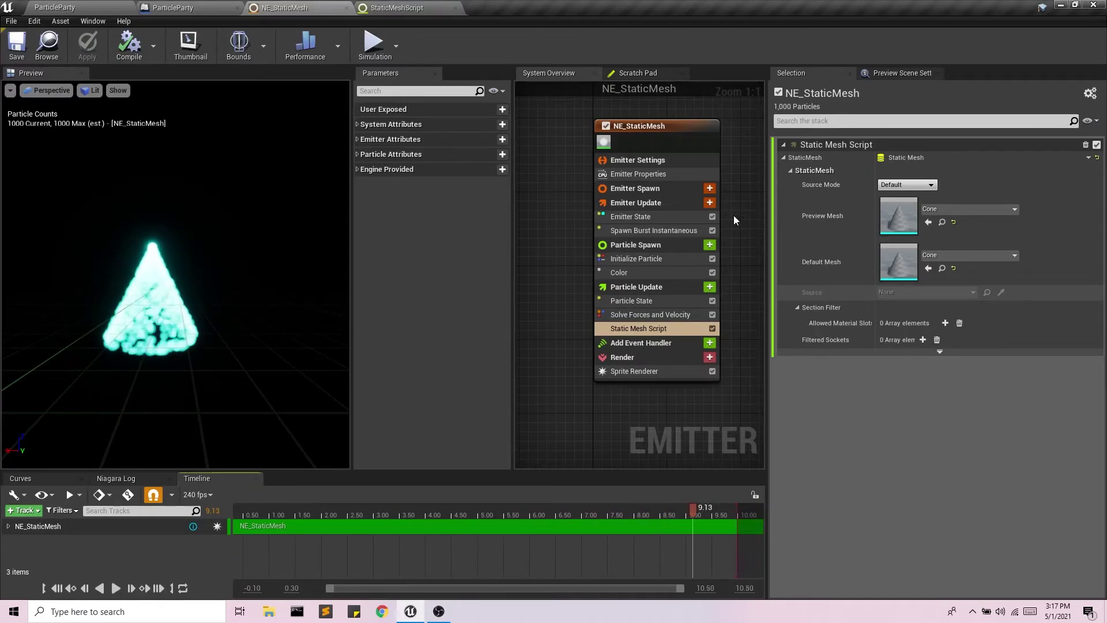
Step: Set Initialize Particle lifetime to Direct Set 2.0, apply, save and replay the preview
left_click(658, 203)
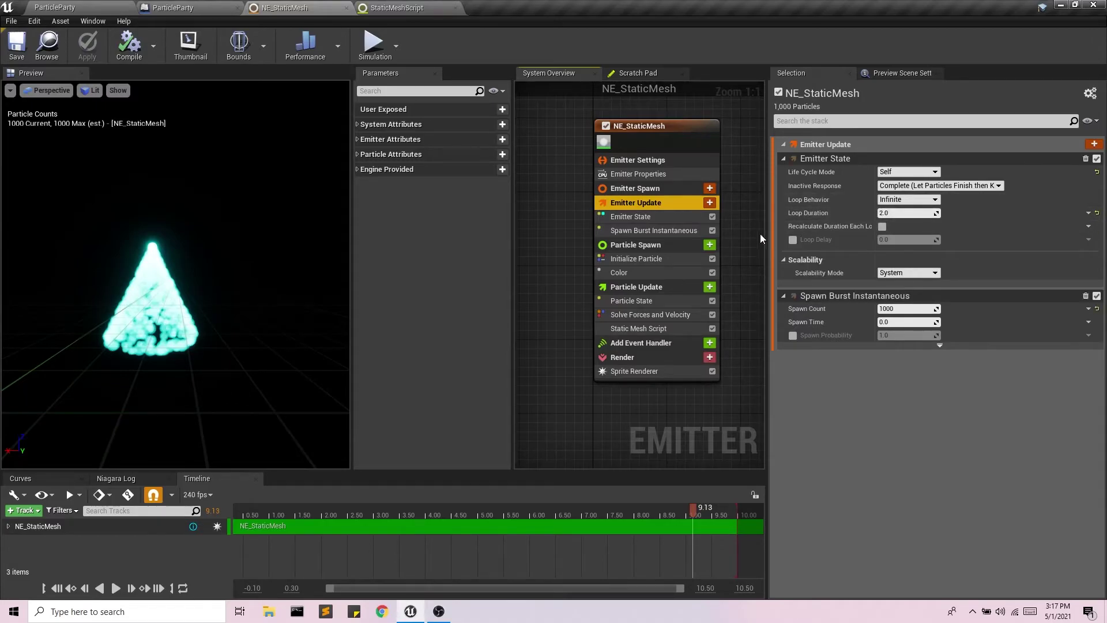
left_click(646, 245)
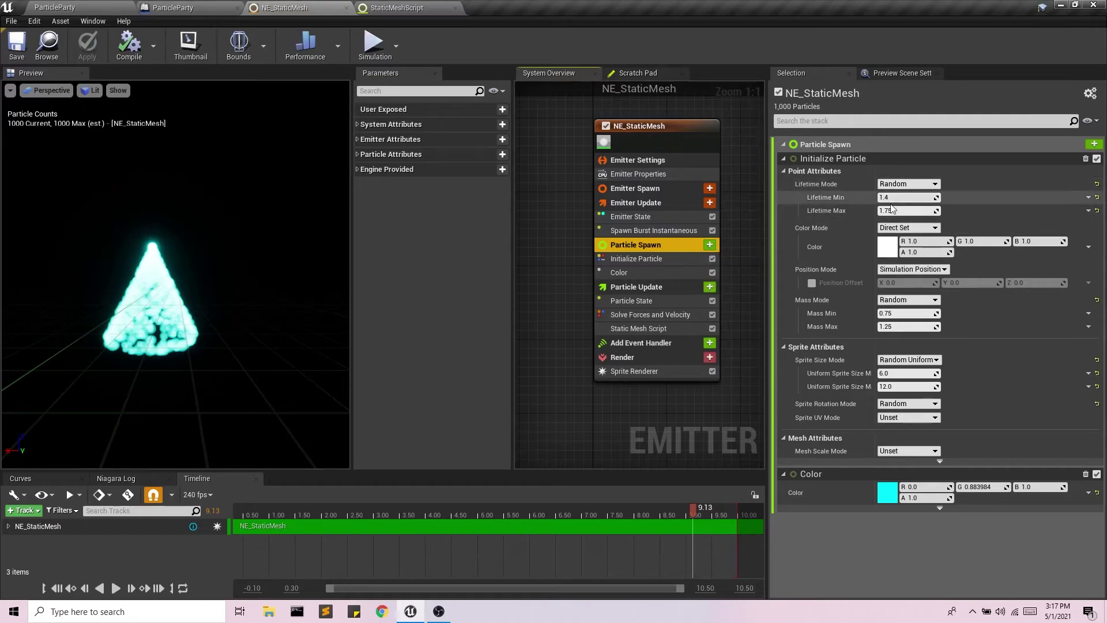
left_click(909, 183)
left_click(911, 196)
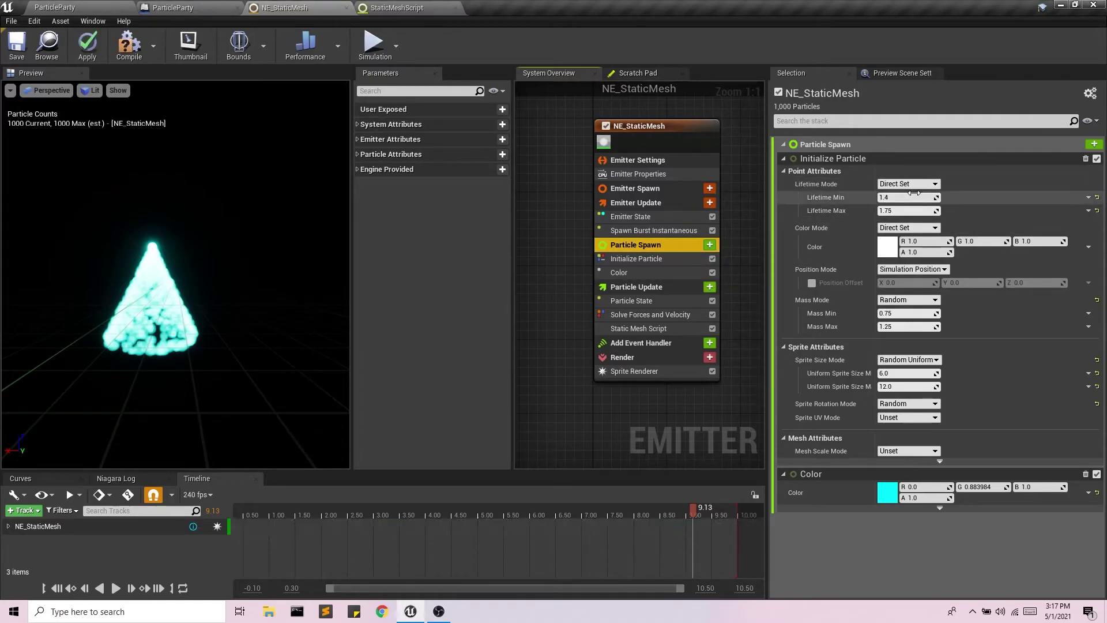
left_click(912, 197)
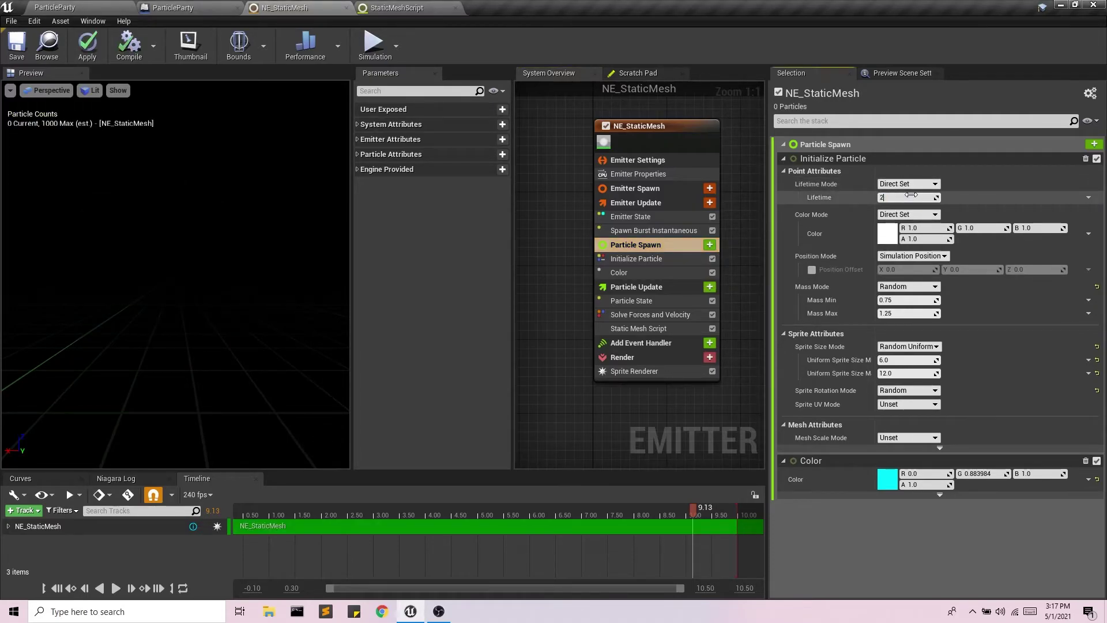
key("Return")
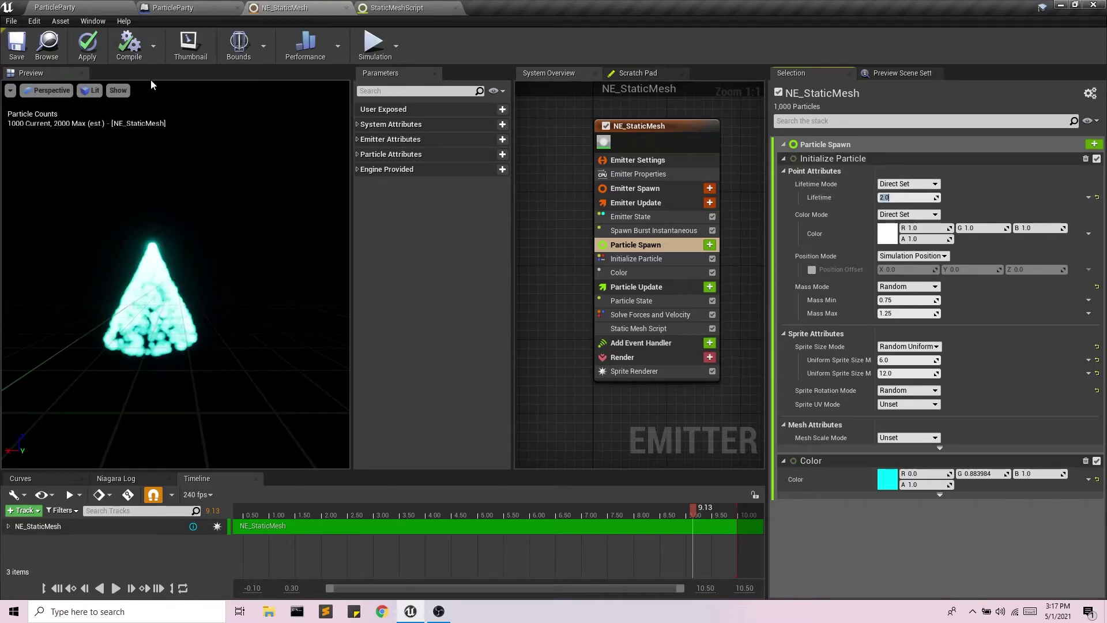
left_click(90, 54)
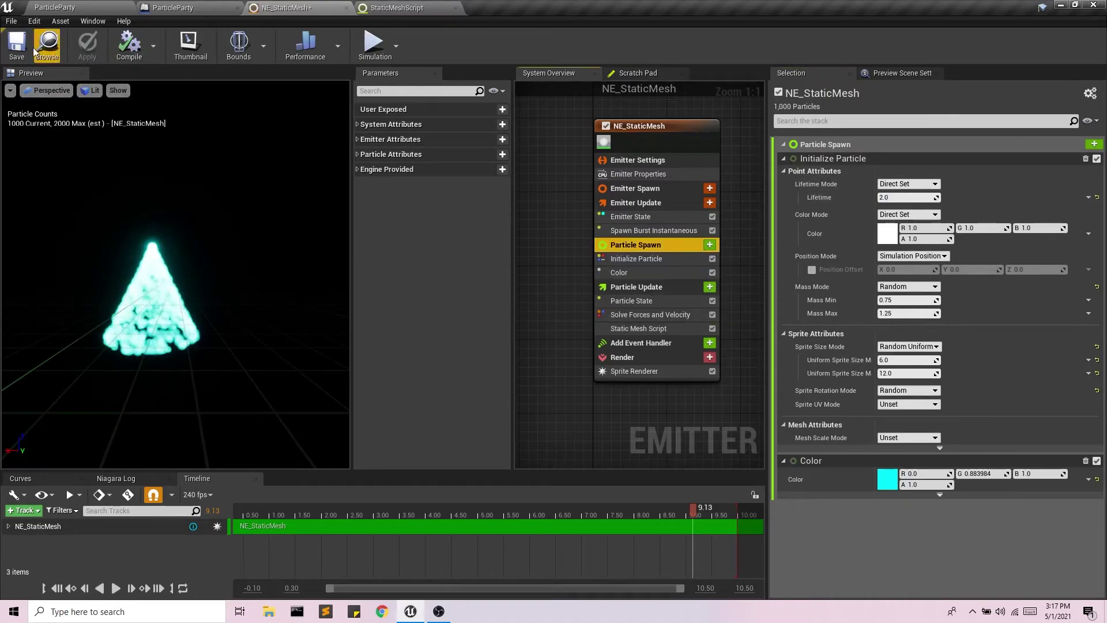
left_click(16, 48)
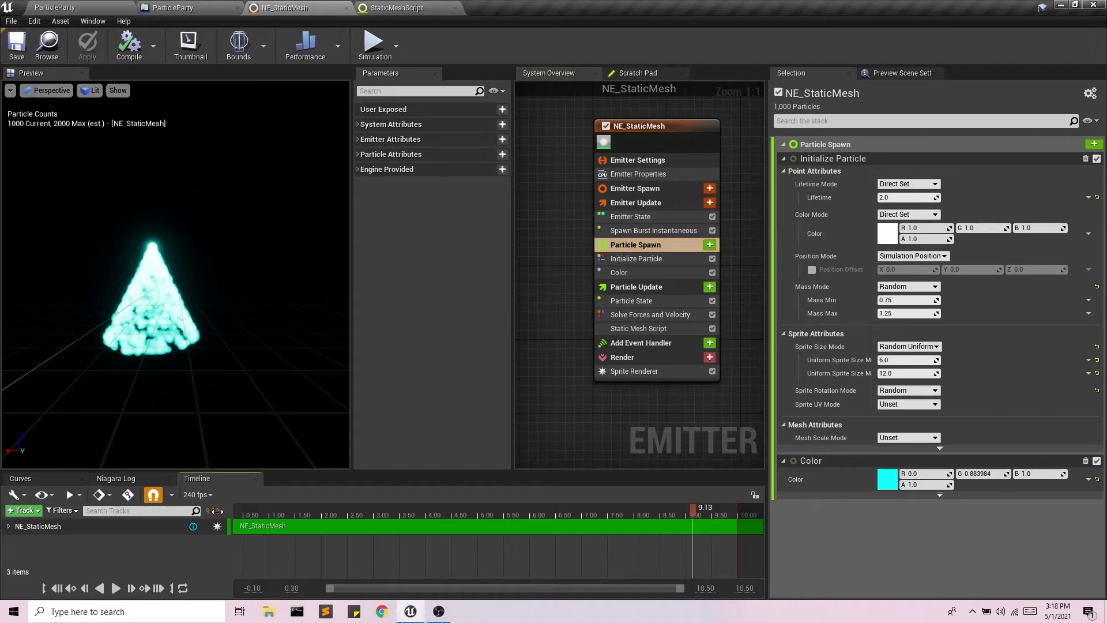
left_click(116, 588)
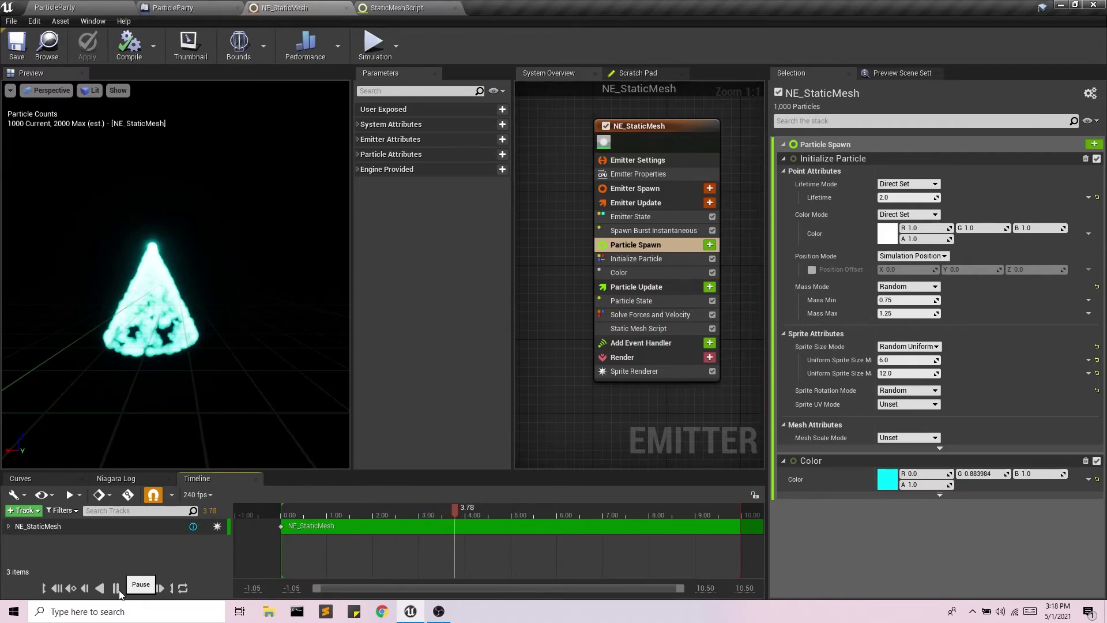
left_click(116, 589)
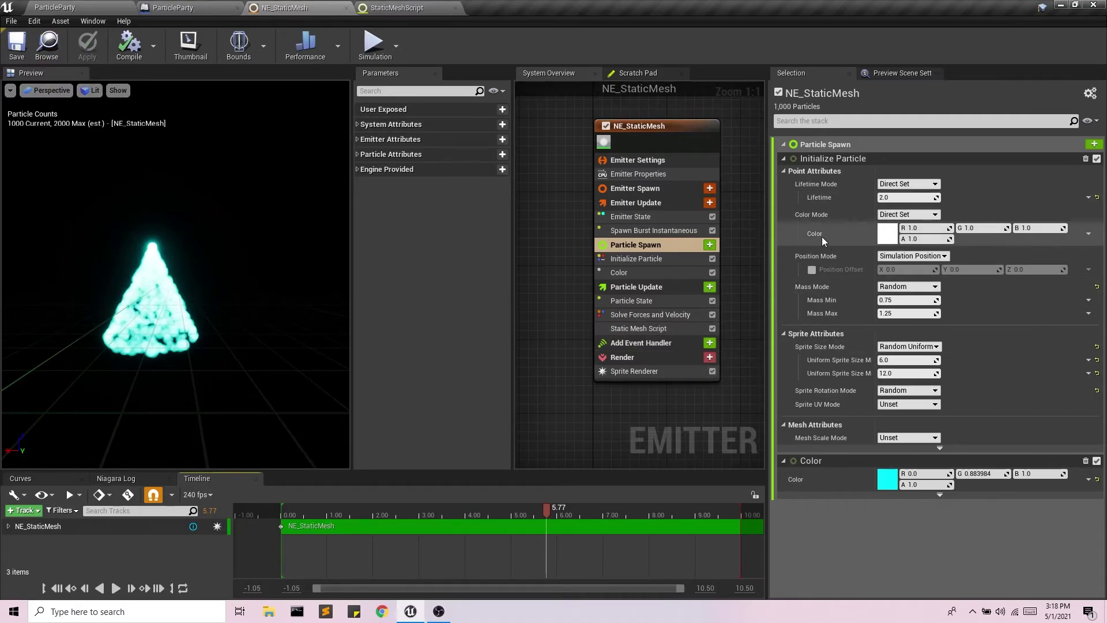
Step: Replace the Color module with a cyan Initialize Particle colour, compile, save and return to the level
left_click(1086, 461)
left_click(886, 235)
left_click(755, 264)
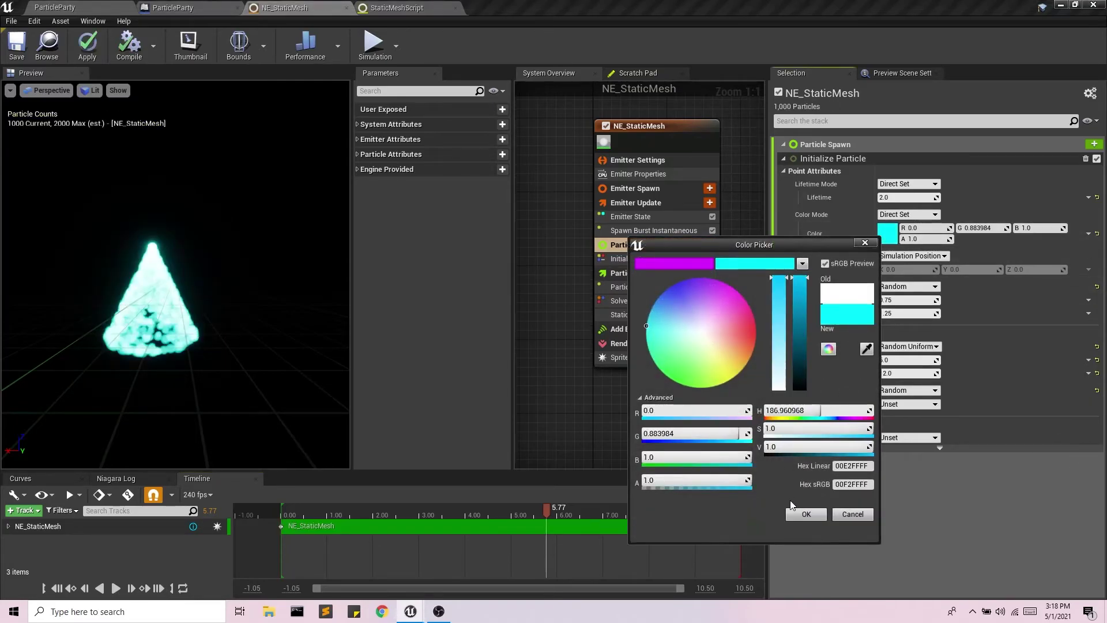
left_click(806, 514)
left_click(130, 46)
left_click(87, 46)
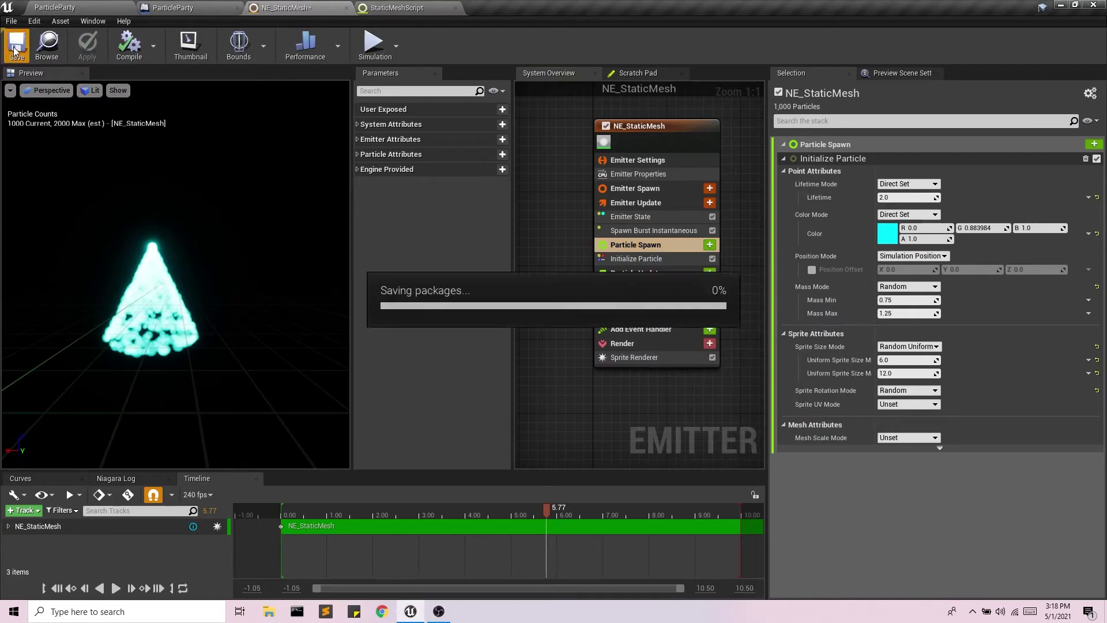
left_click(103, 7)
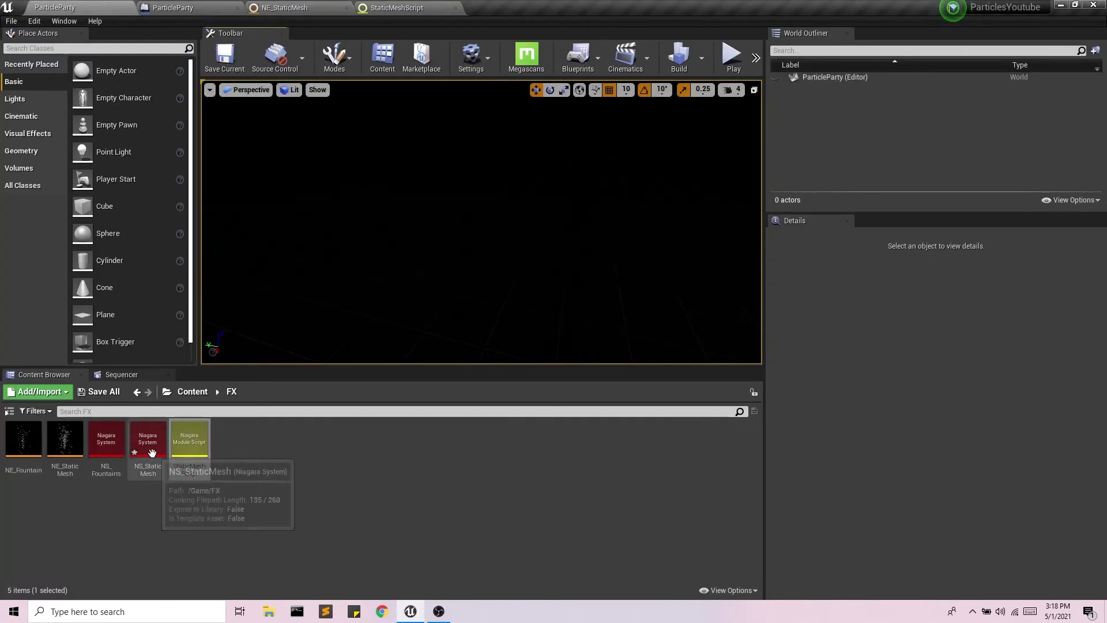
Step: Save NS_StaticMesh, set the Level Blueprint's Add Niagara Particle System node to NS_StaticMesh, and compile
left_click(98, 392)
left_click(633, 413)
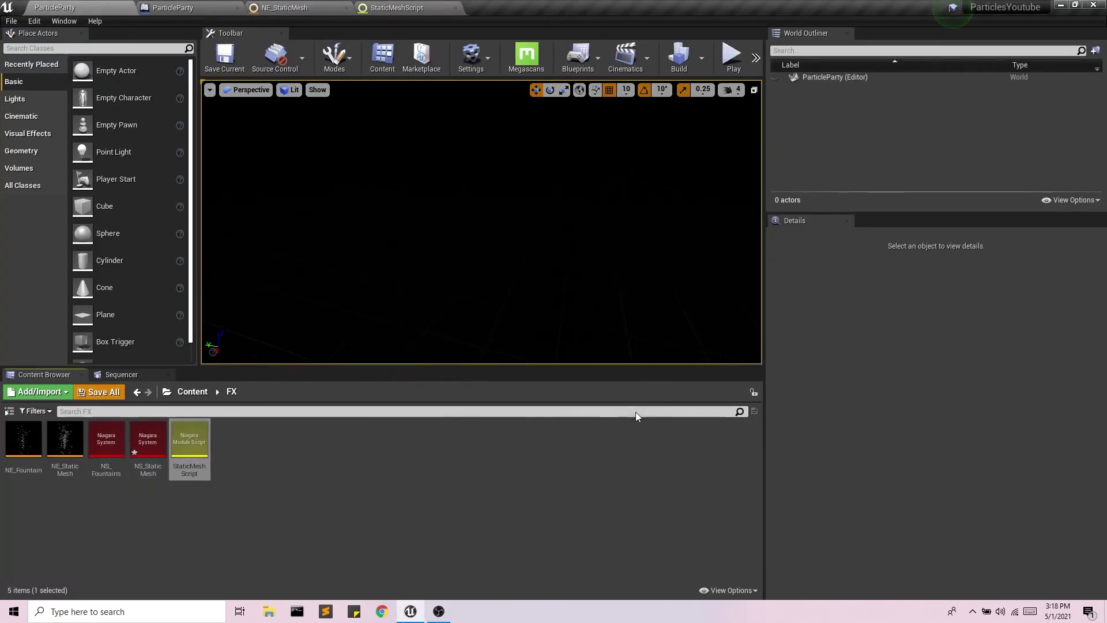
left_click(213, 6)
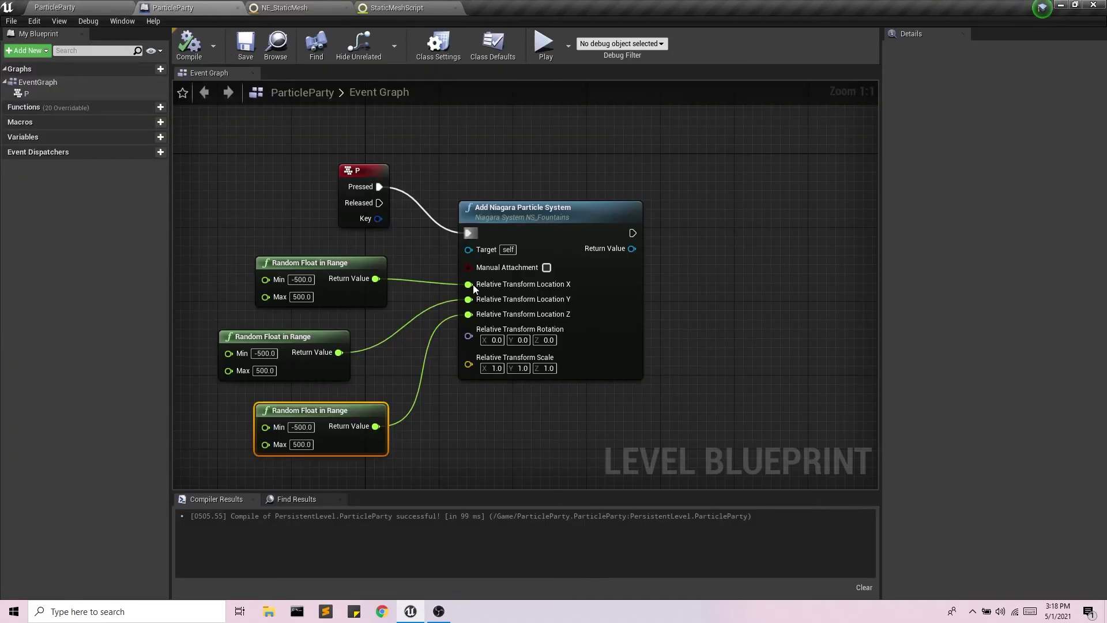
right_click_drag(458, 201, 494, 169)
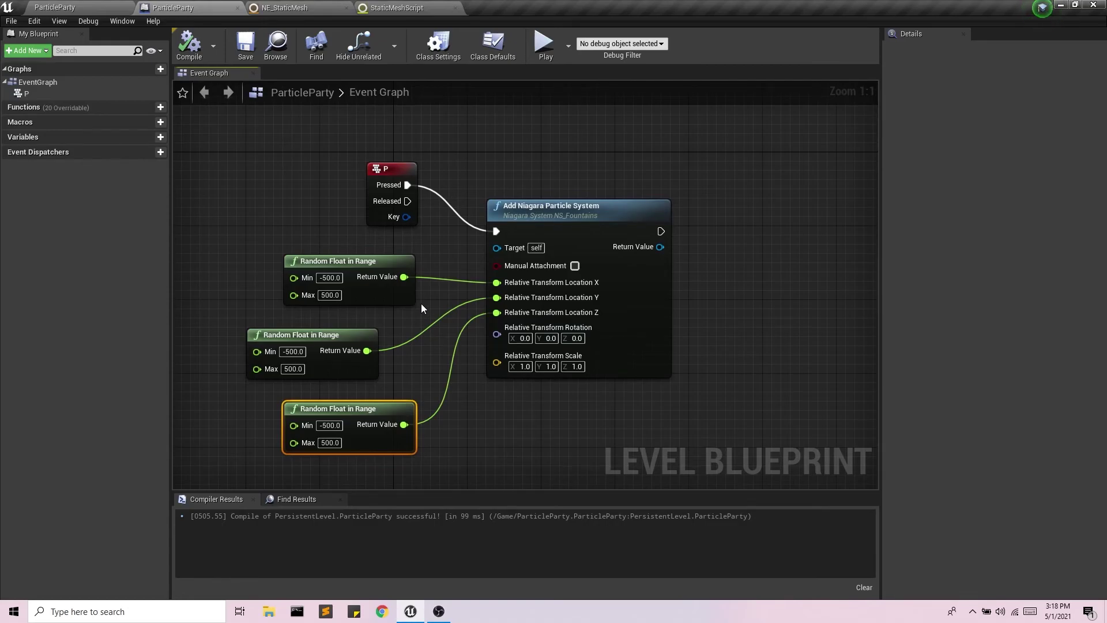
left_click(511, 271)
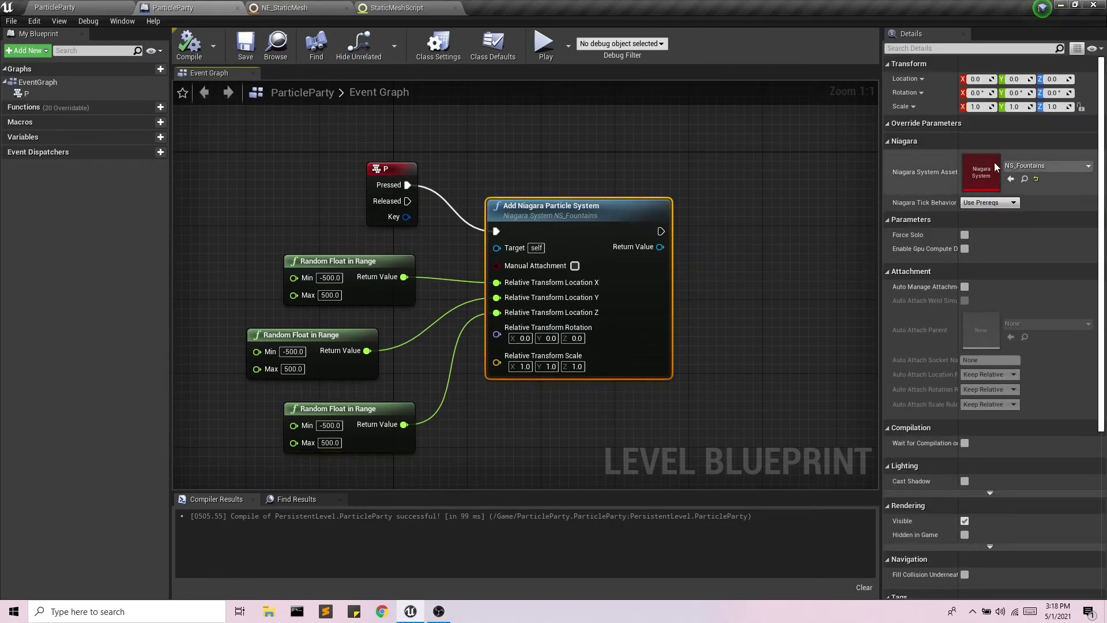
left_click(1059, 166)
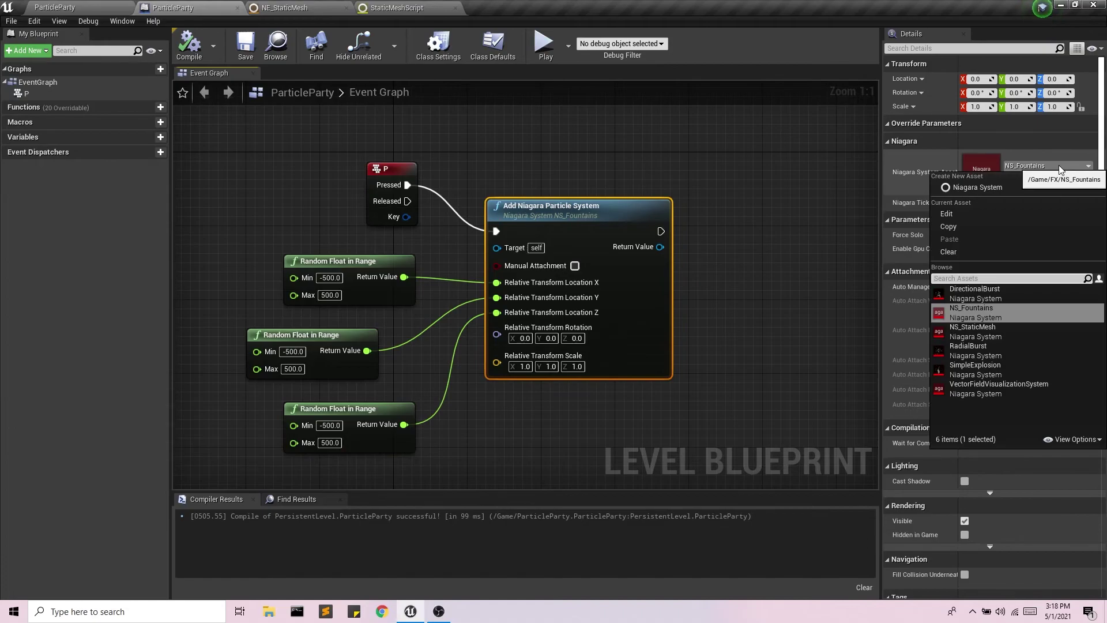
left_click(967, 331)
left_click(189, 45)
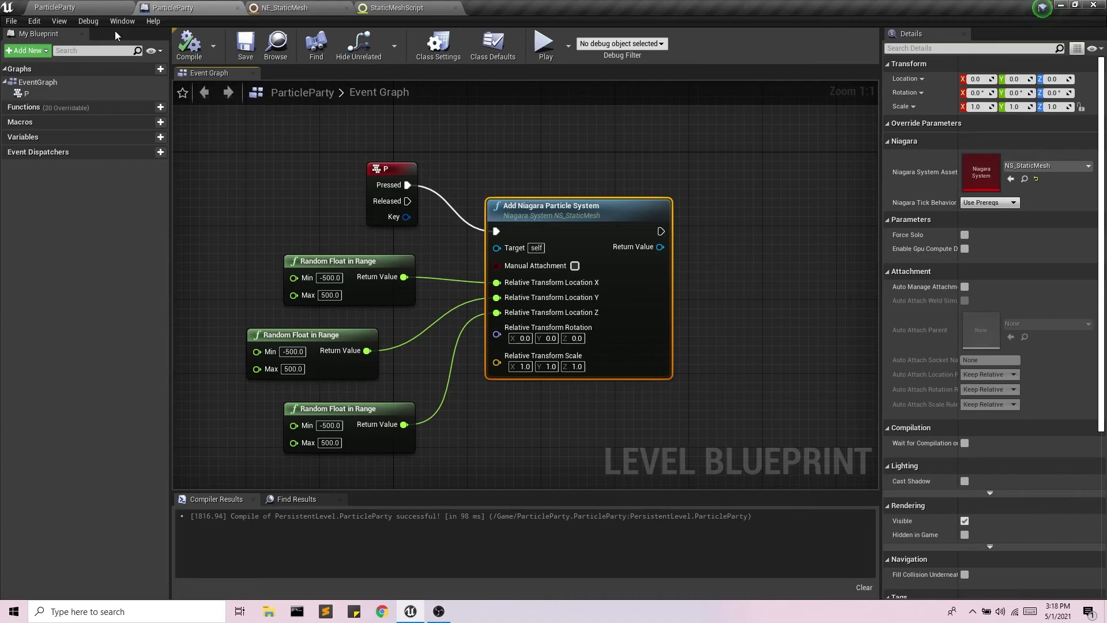
Step: Back in the ParticleParty level editor, start Play so cyan cone particle bursts appear
left_click(58, 7)
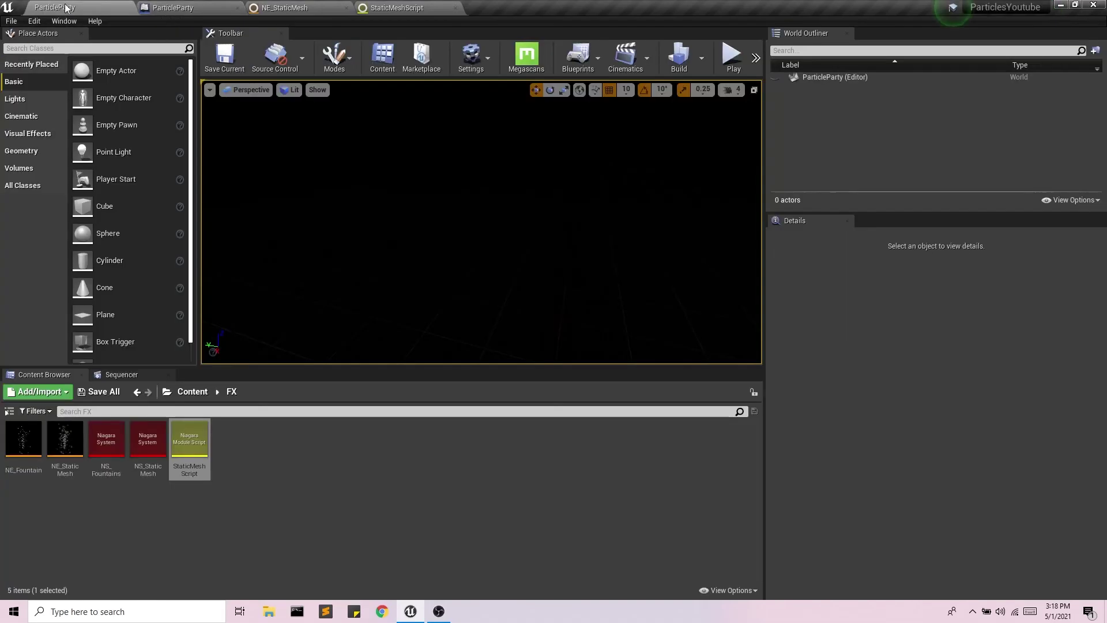
left_click(733, 58)
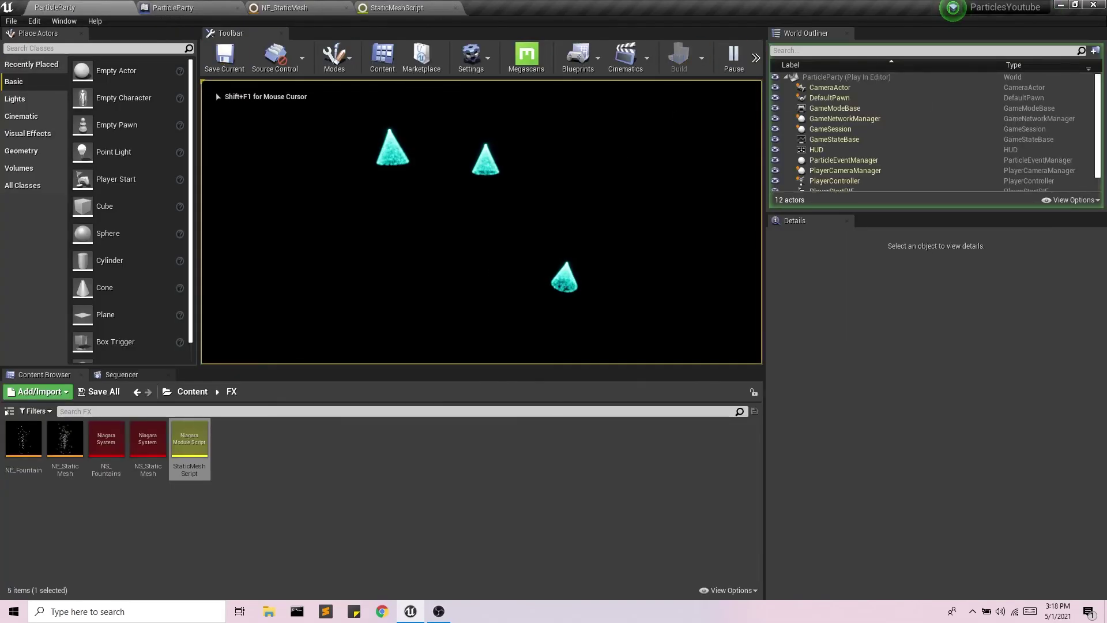